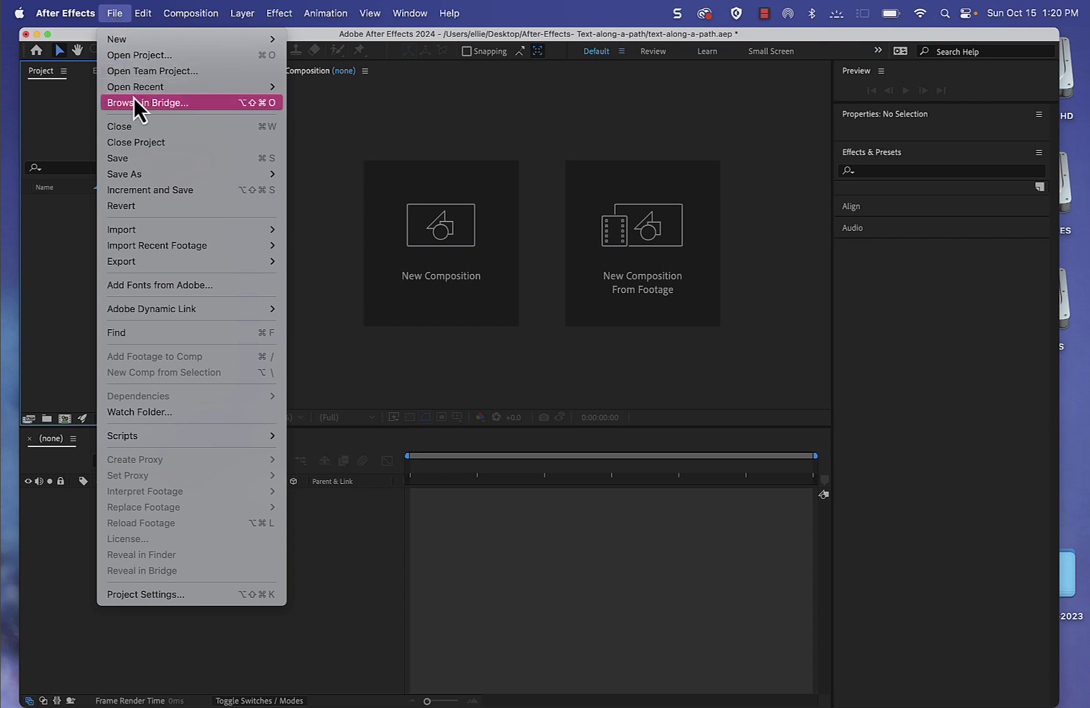
# Step: Save the project as text-along-a-path.aep in the After-Effects- Text-along-a-path folder
pyautogui.moveTo(151, 175)
pyautogui.click(344, 179)
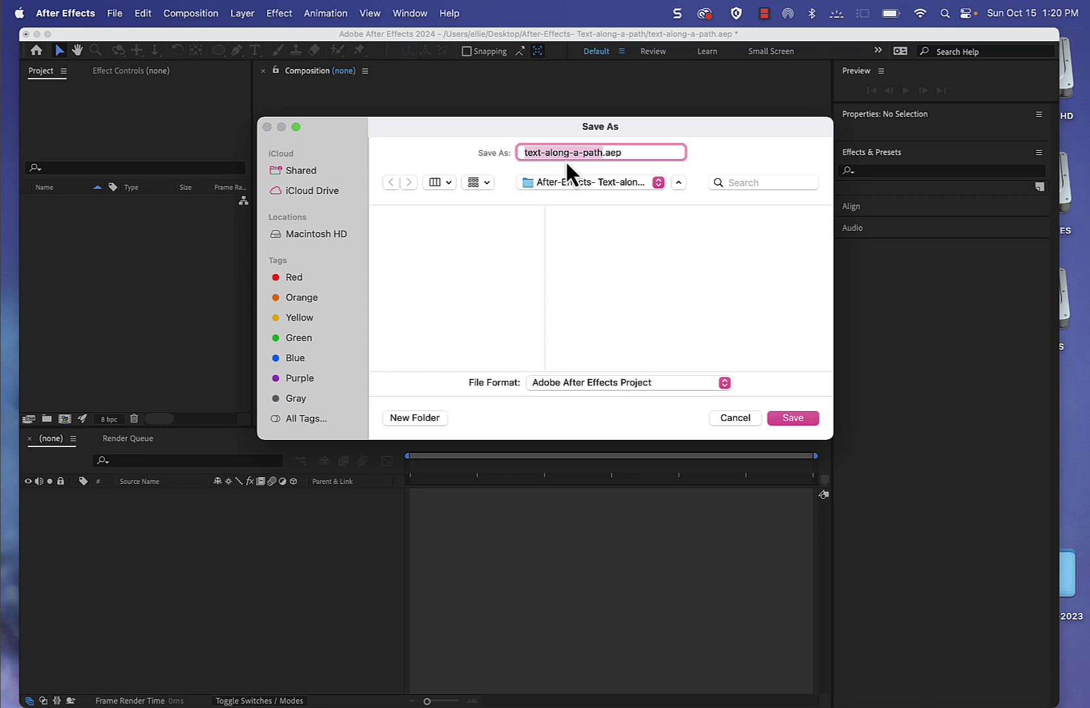
pyautogui.click(790, 422)
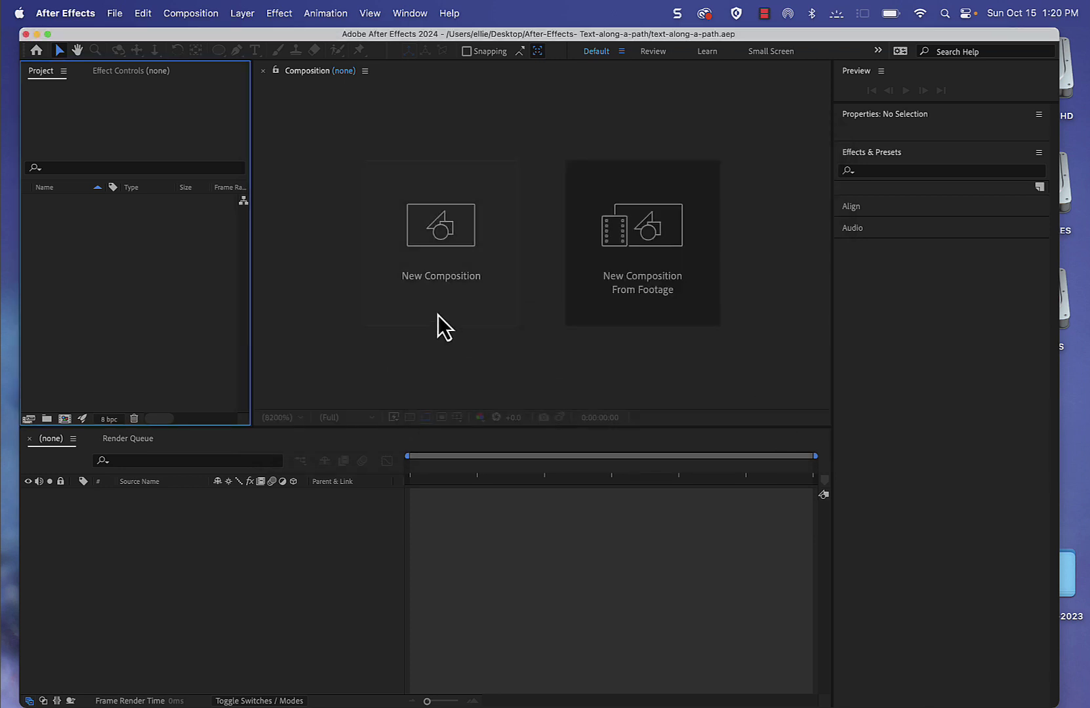
# Step: Create a new composition named "text-along the path" at 1280x720, 25 fps, with a 5-second duration
pyautogui.click(432, 243)
pyautogui.write('te')
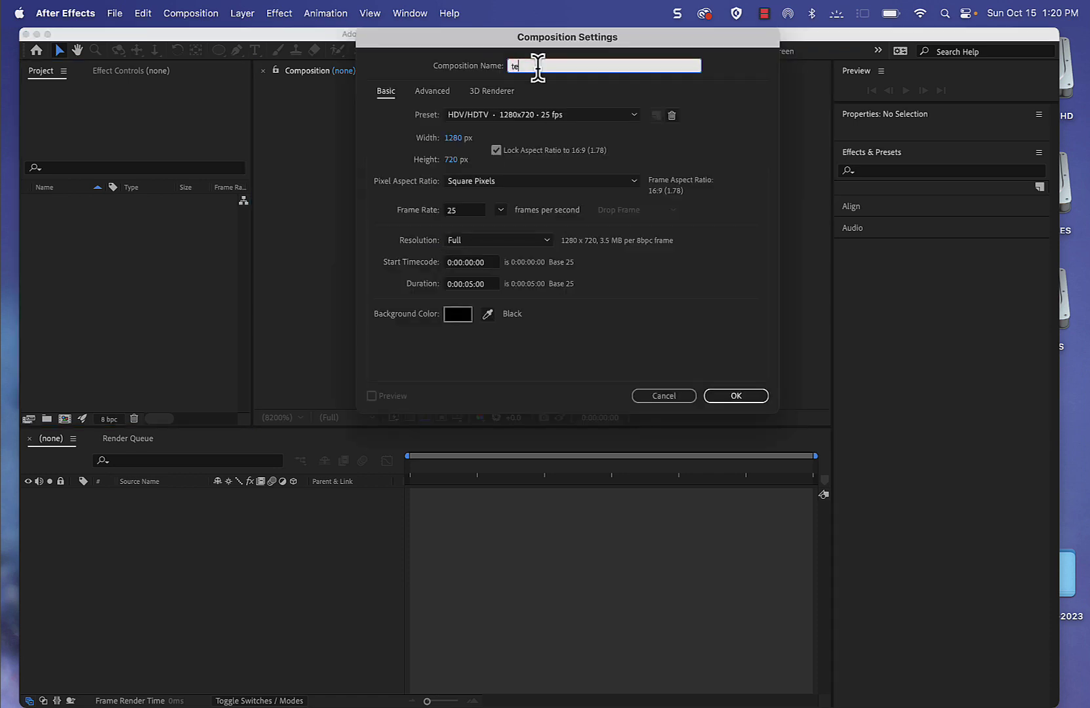
pyautogui.write('xt-along the path')
pyautogui.click(737, 397)
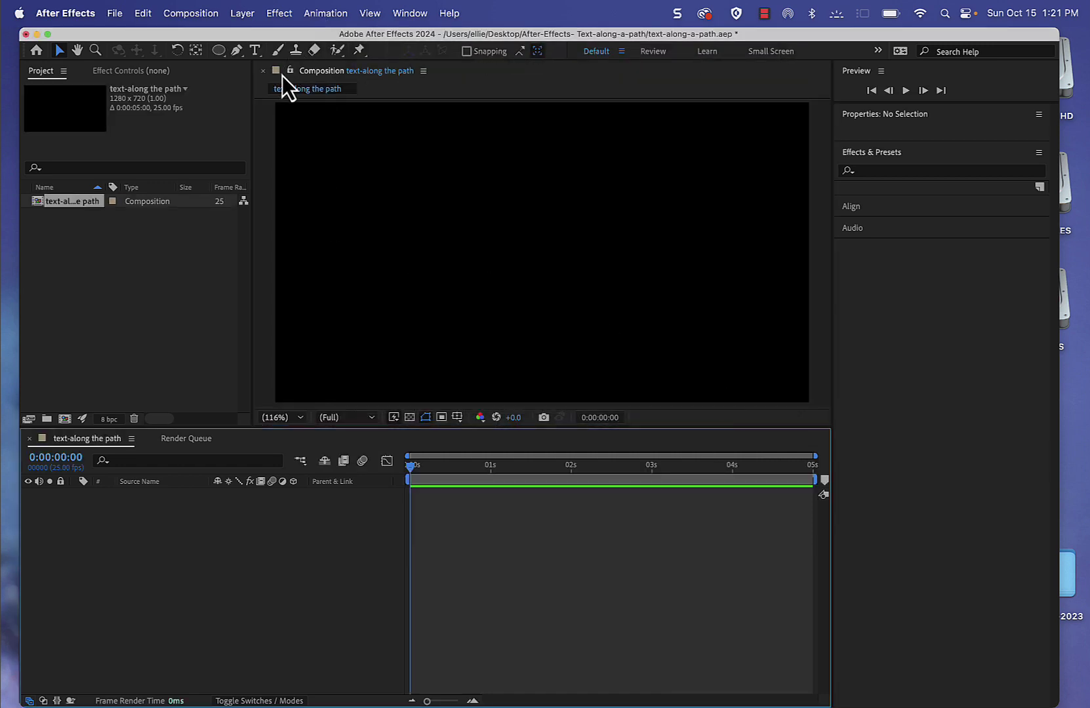
# Step: Add a text layer reading "text along a path" and move it near the frame's centre, at about 608, 363
pyautogui.click(253, 55)
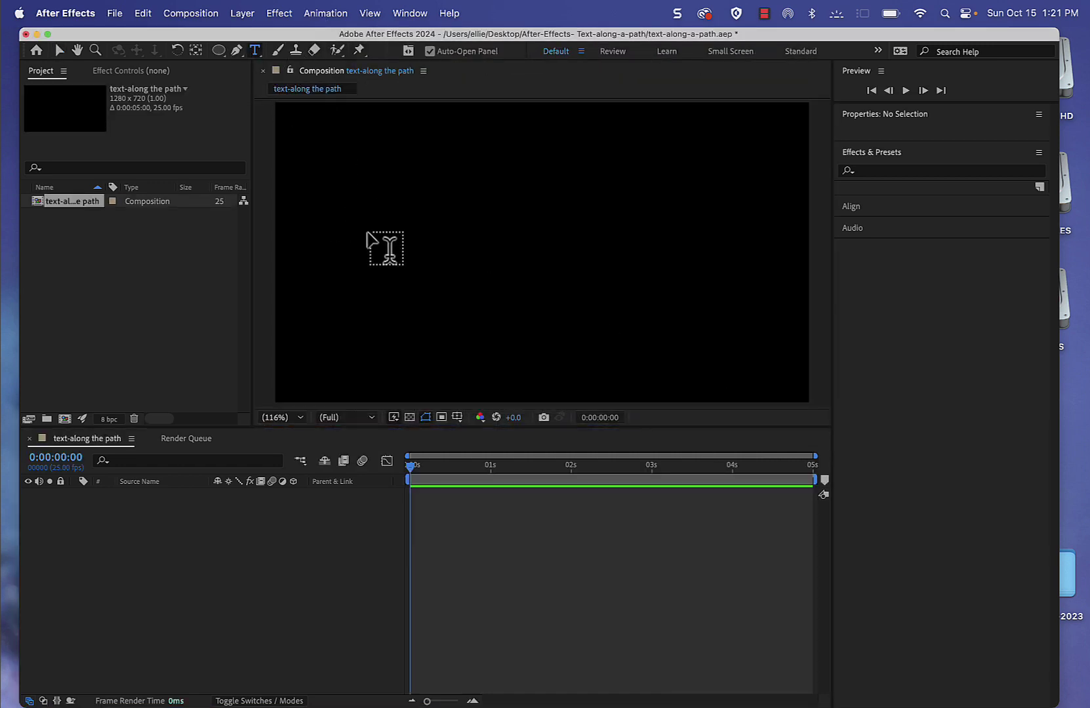
pyautogui.click(372, 232)
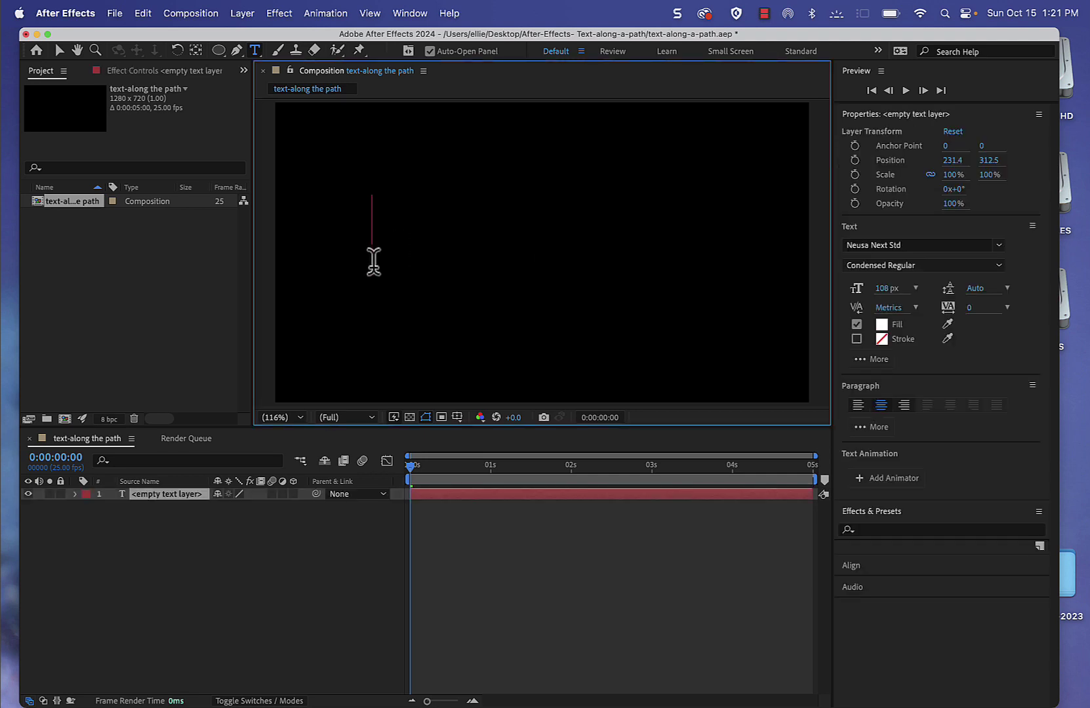
pyautogui.write('Text')
pyautogui.press('BackSpace')
pyautogui.press('BackSpace')
pyautogui.press('BackSpace')
pyautogui.press('BackSpace')
pyautogui.press('BackSpace')
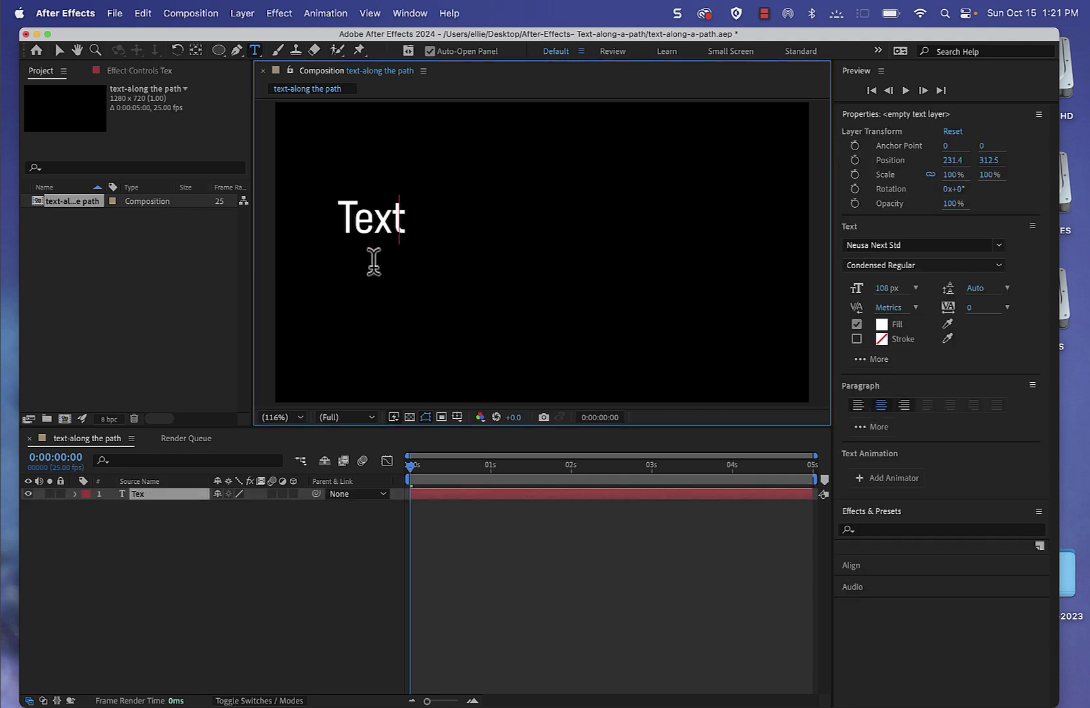
pyautogui.write('text alon')
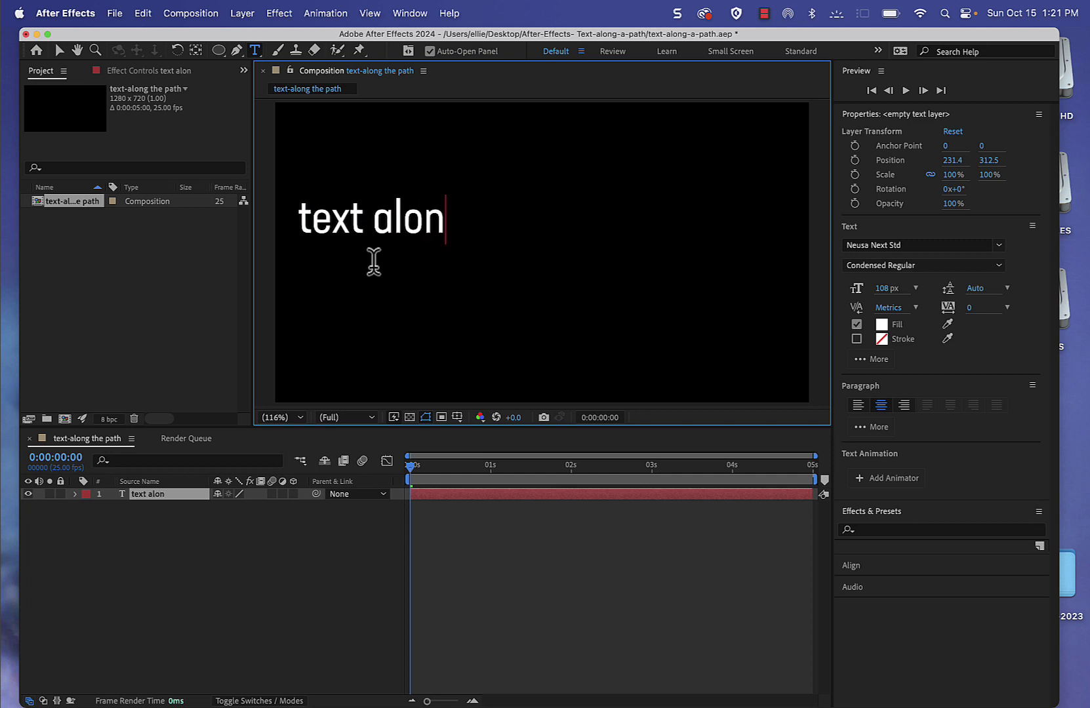
pyautogui.write('g a path')
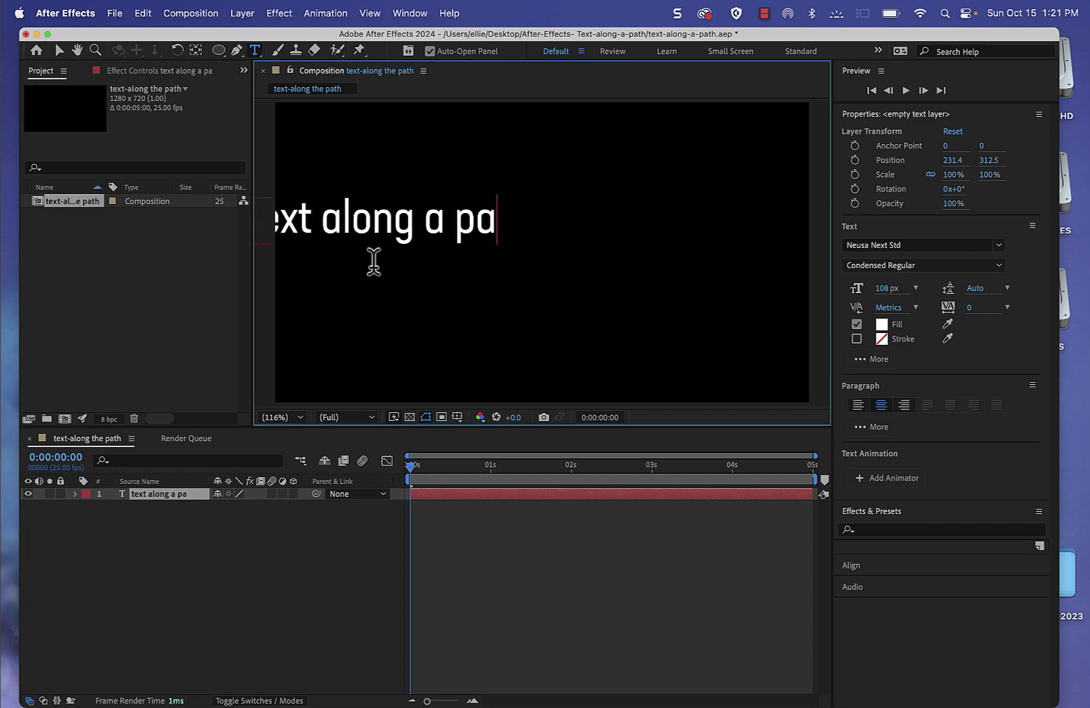
pyautogui.click(58, 51)
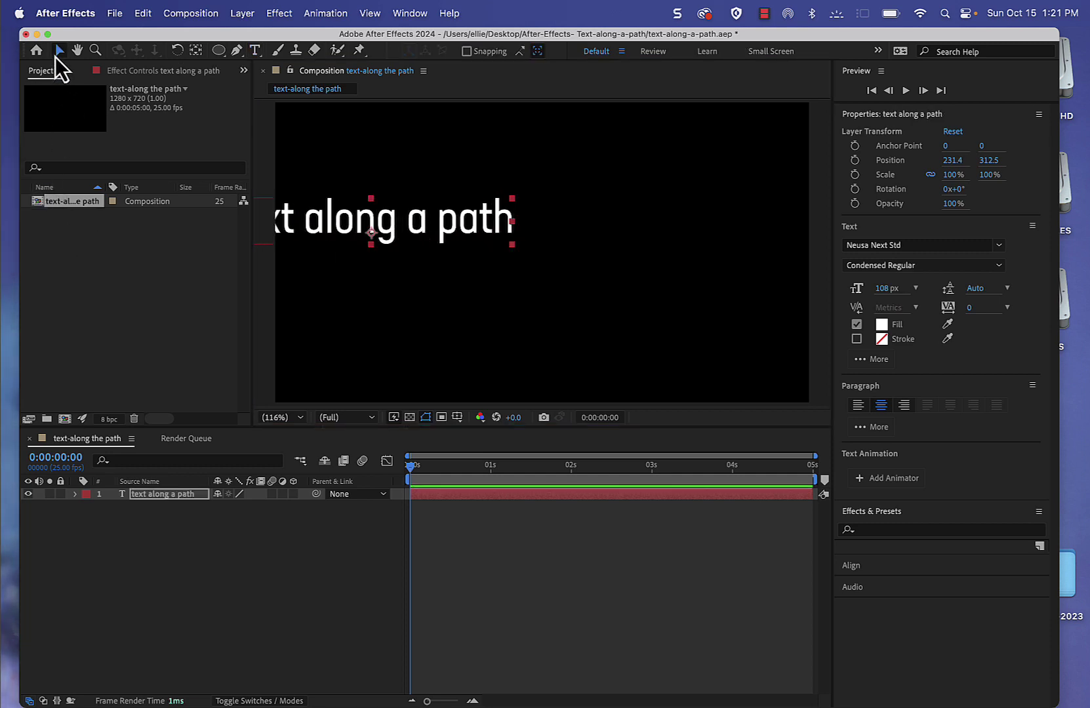
pyautogui.moveTo(340, 233); pyautogui.dragTo(492, 246)
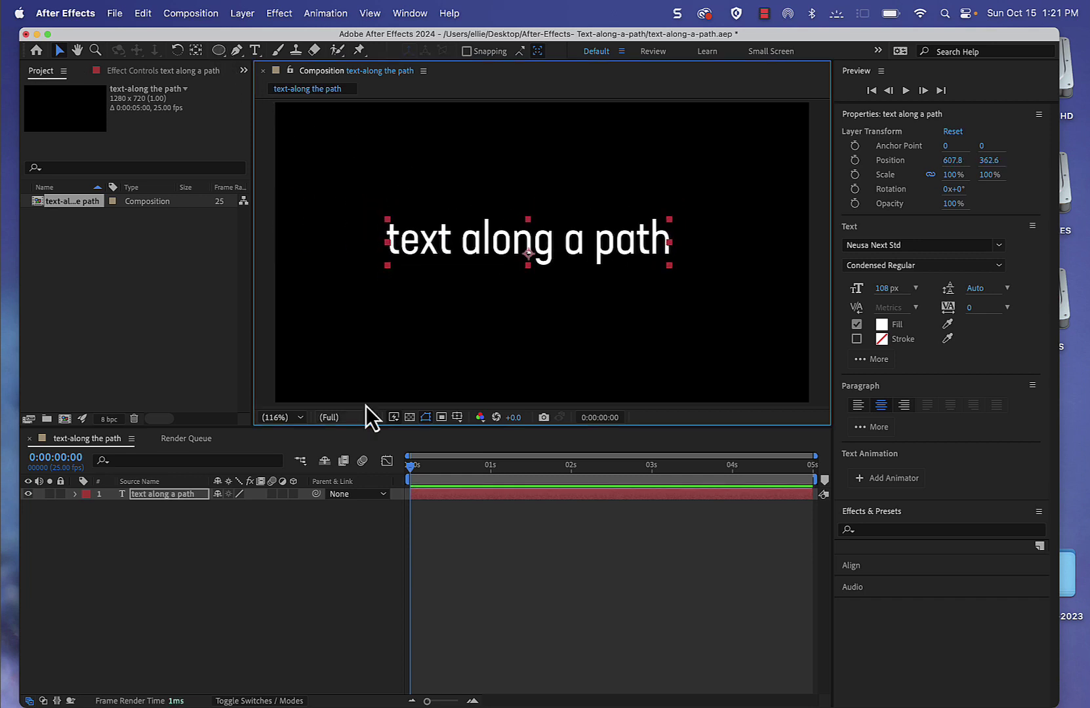
# Step: Draw a large circular mask on the text layer with the Ellipse tool, centred in the frame around the text
pyautogui.click(166, 497)
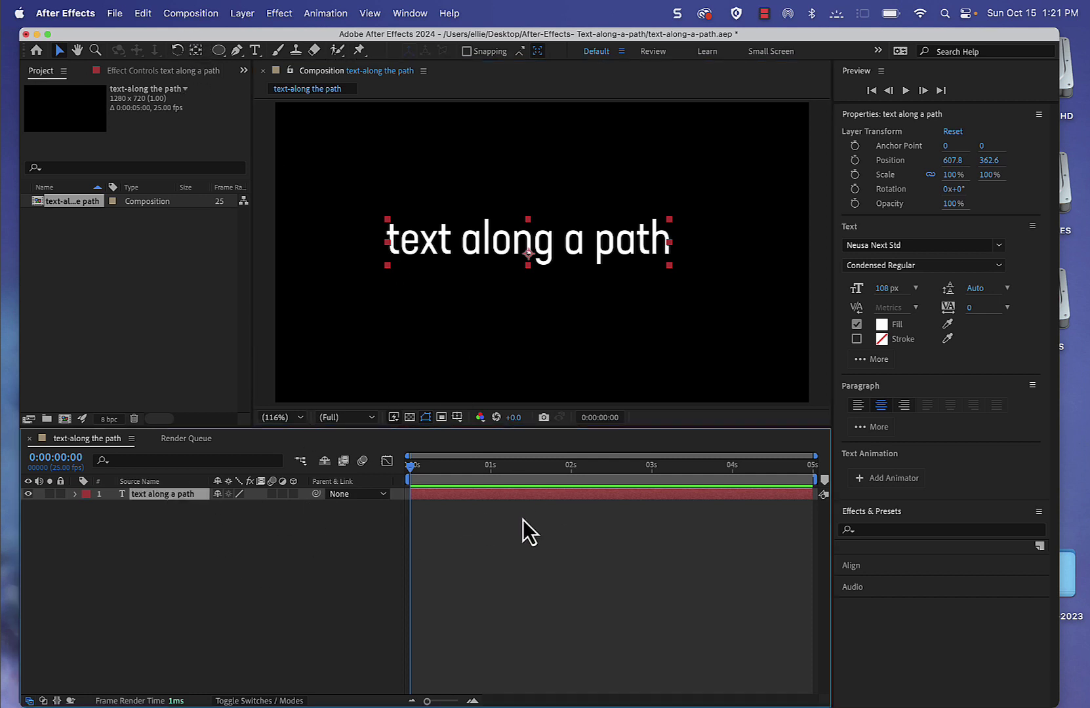
pyautogui.click(219, 51)
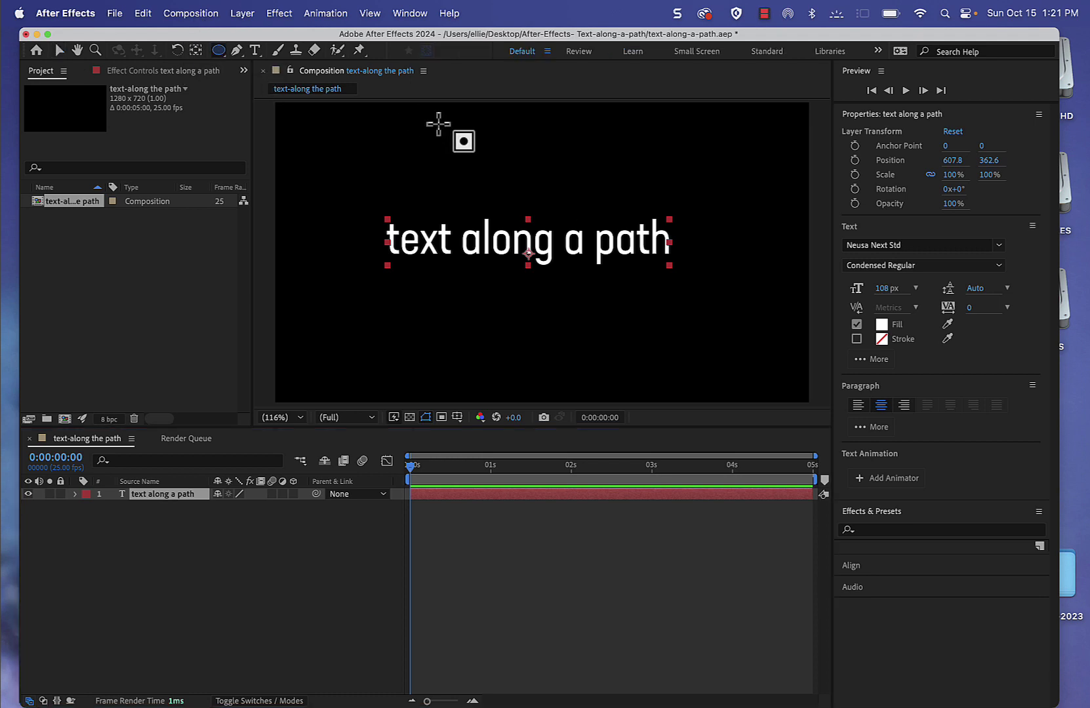
pyautogui.moveTo(423, 143); pyautogui.dragTo(649, 361)
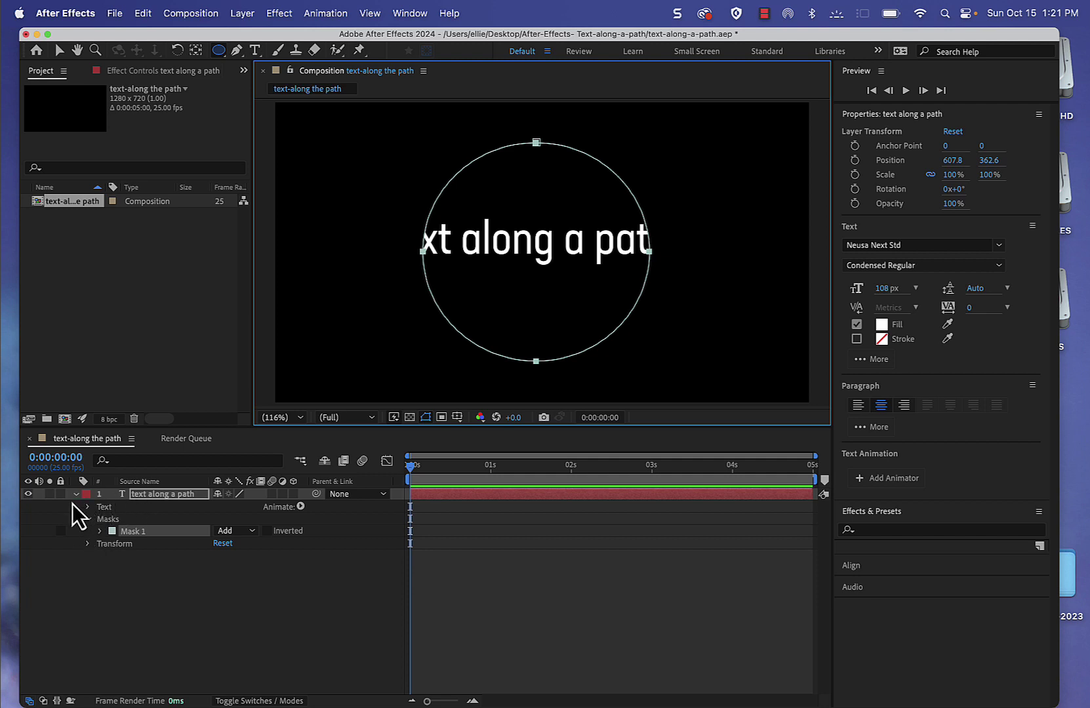
# Step: Set the text layer's Path option to Mask 1 so the text follows the circle
pyautogui.click(90, 525)
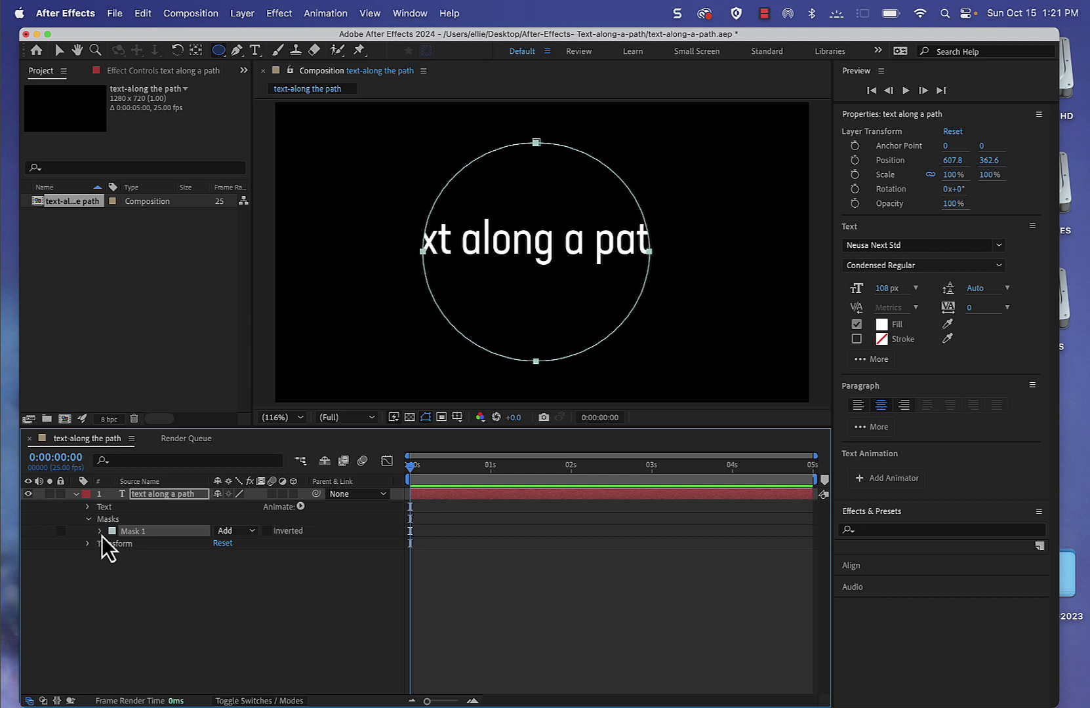
pyautogui.click(101, 537)
pyautogui.click(102, 536)
pyautogui.click(90, 521)
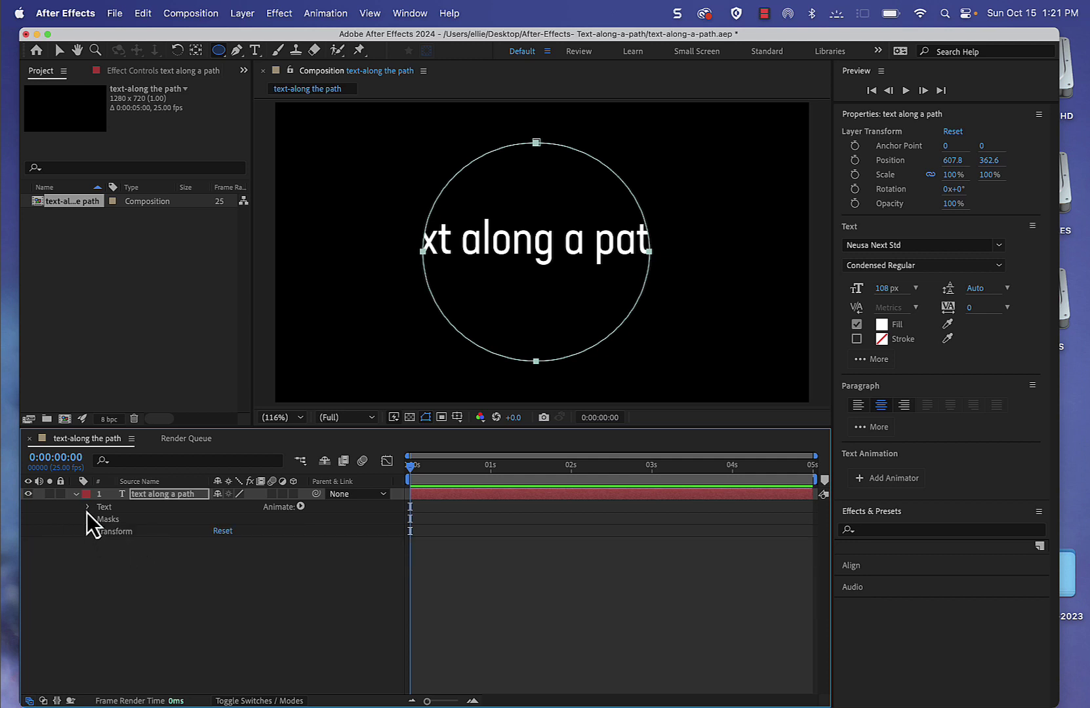
pyautogui.click(87, 510)
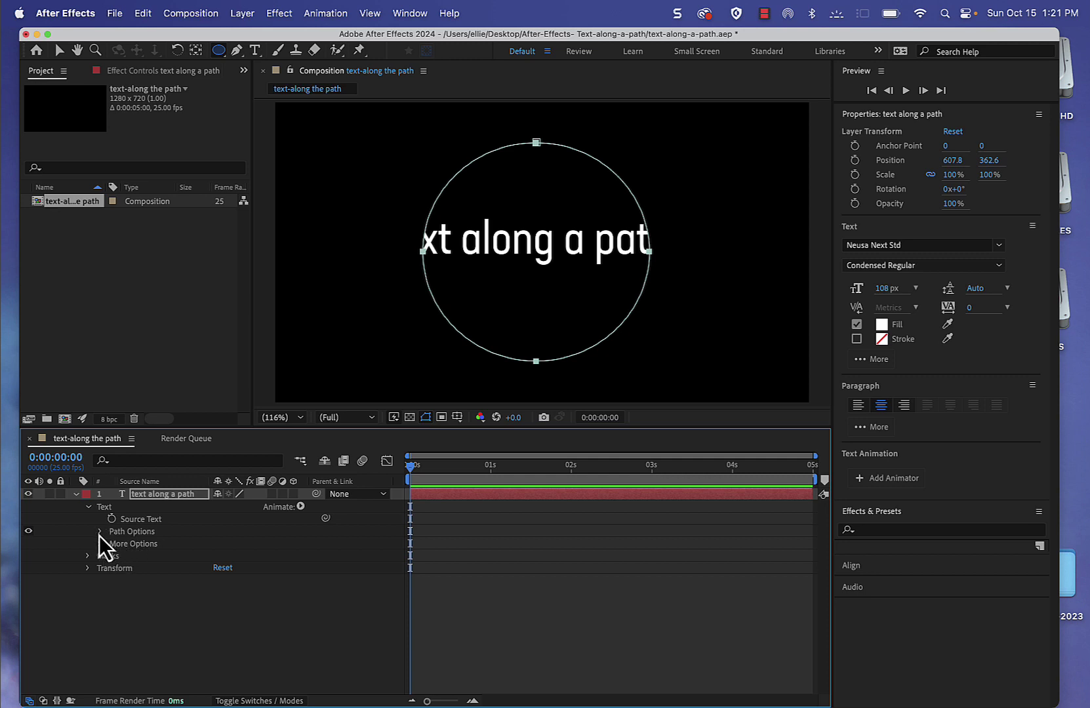
pyautogui.click(100, 537)
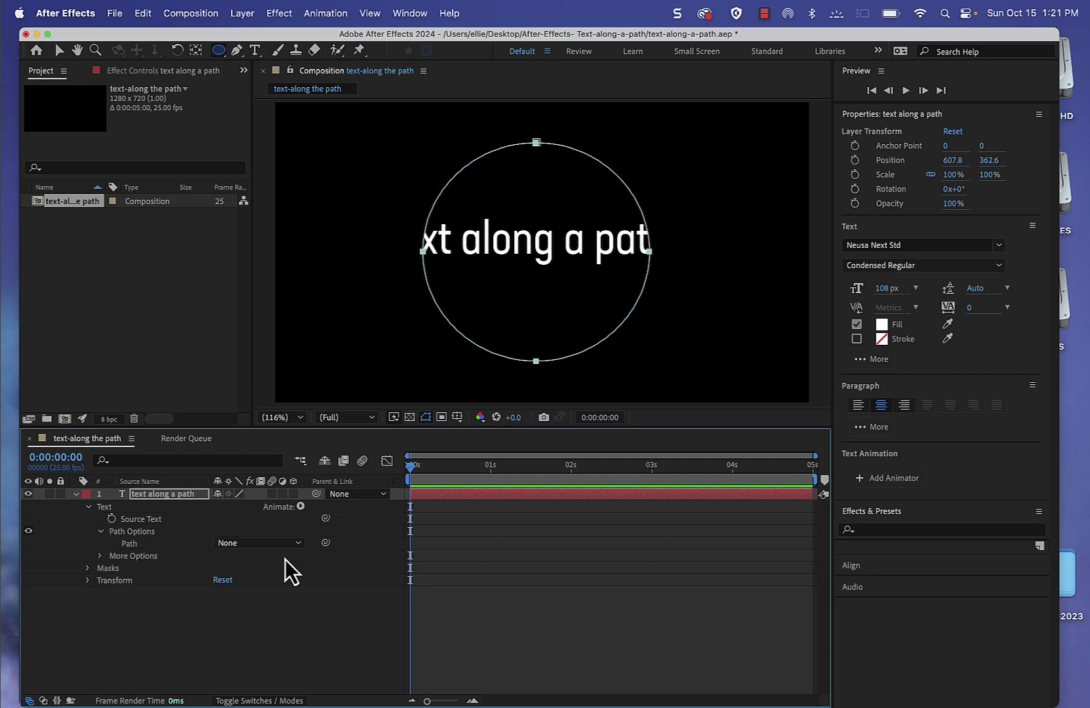
pyautogui.click(295, 546)
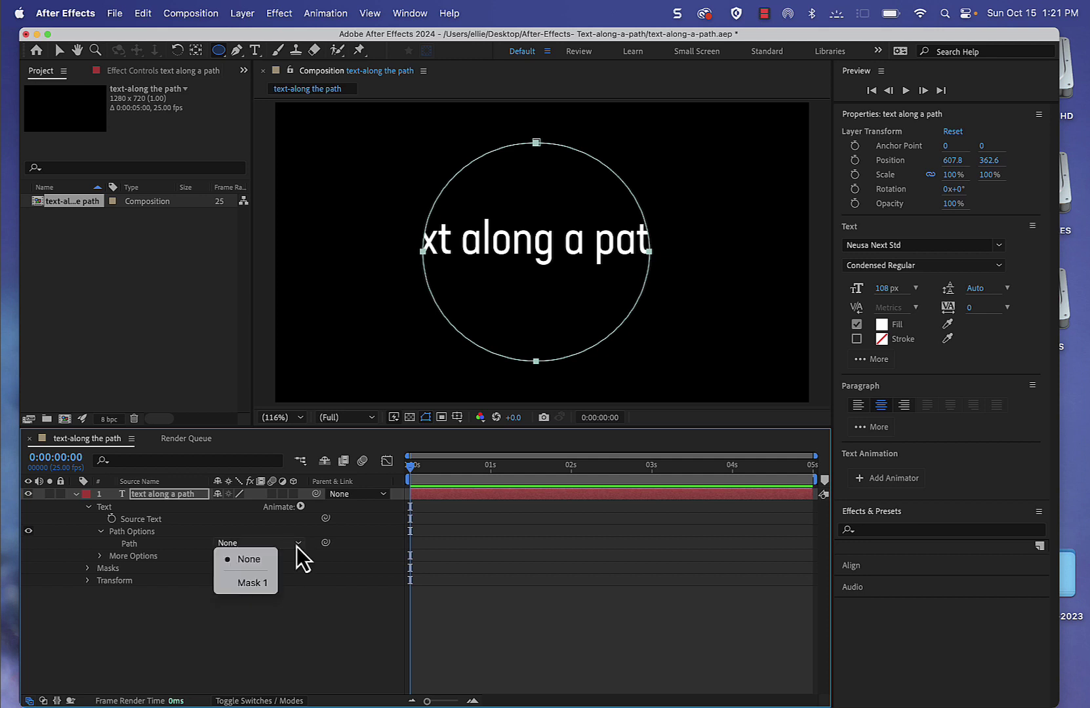
pyautogui.click(276, 582)
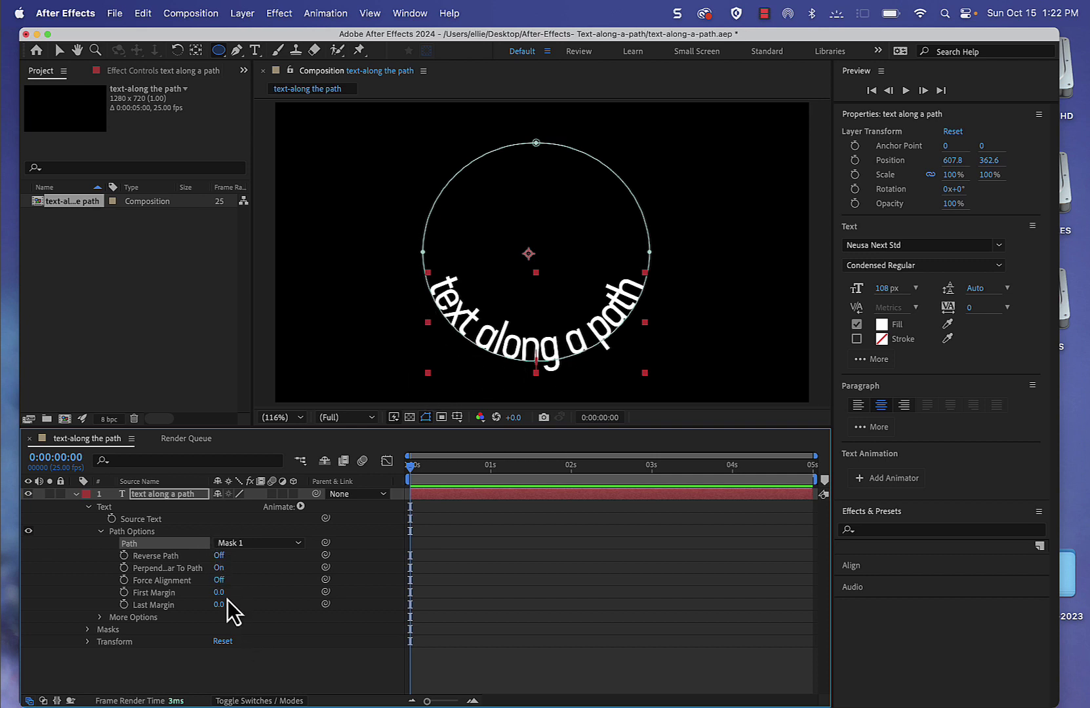
# Step: Turn on Reverse Path and keyframe the text's First Margin at 860 at the start of the composition
pyautogui.click(218, 557)
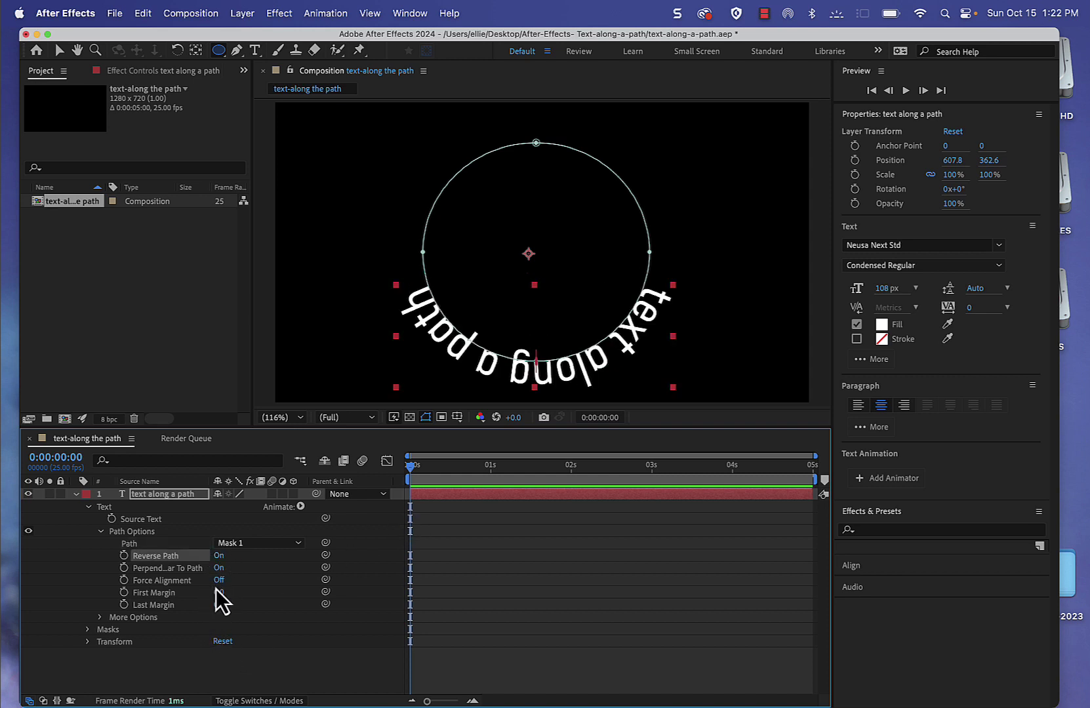
pyautogui.moveTo(217, 592); pyautogui.dragTo(948, 705)
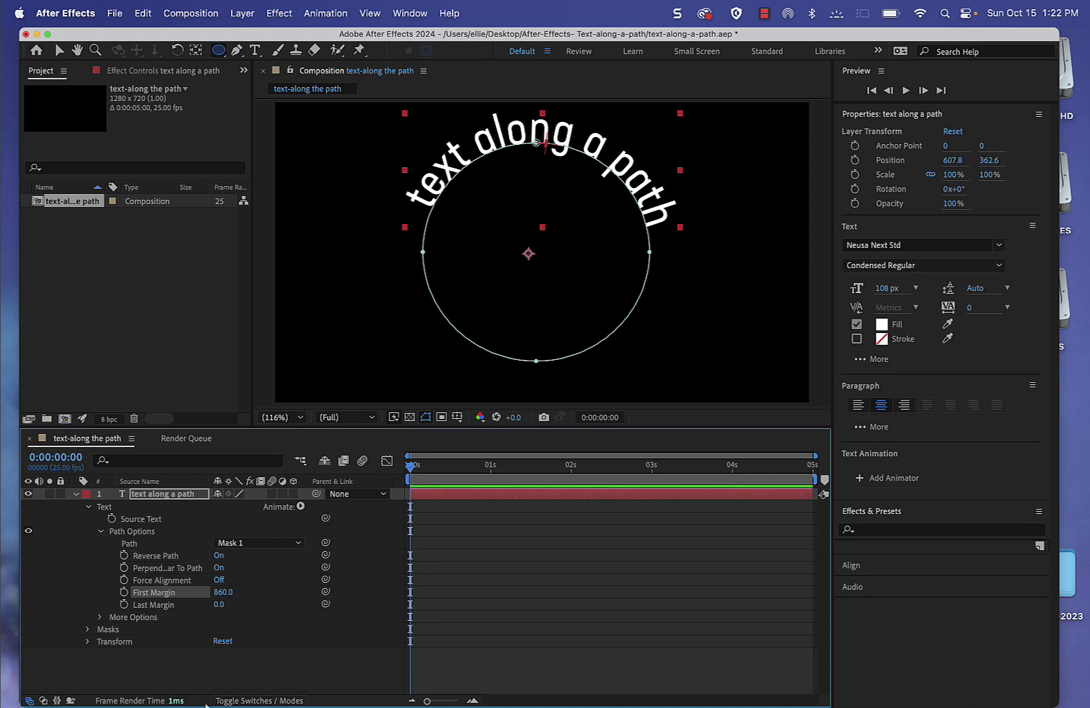
pyautogui.click(123, 595)
# Step: Add a second First Margin keyframe of 2503 at 0:00:01:24 to carry the text once around the circle
pyautogui.moveTo(412, 472); pyautogui.dragTo(572, 486)
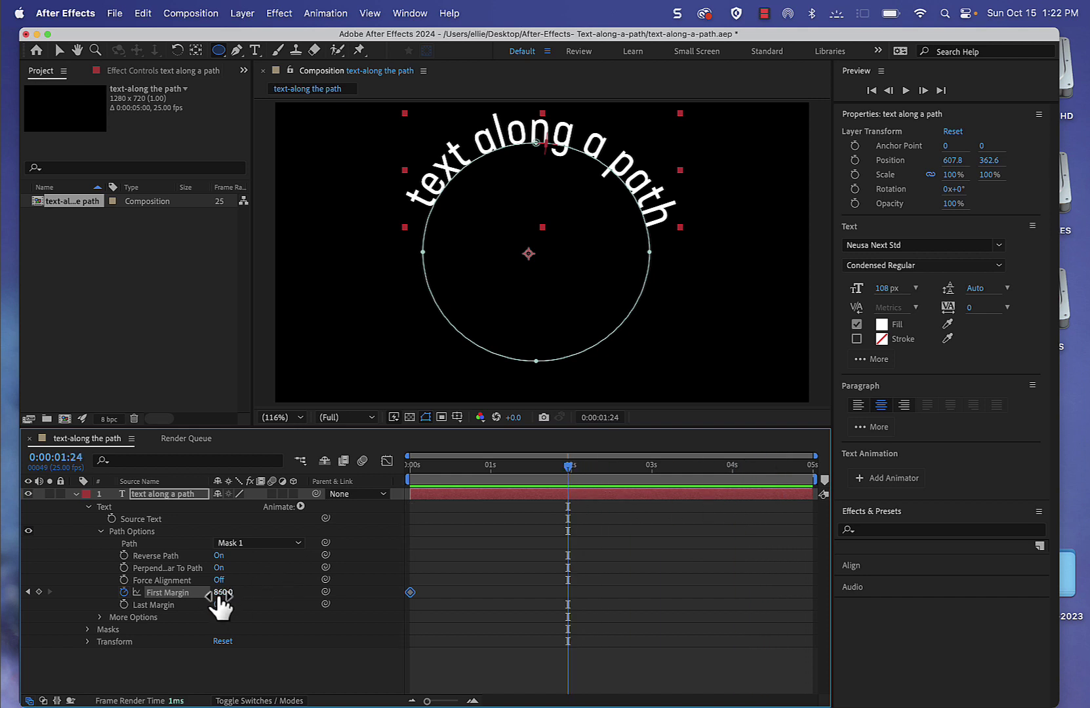
pyautogui.moveTo(223, 593); pyautogui.dragTo(951, 707)
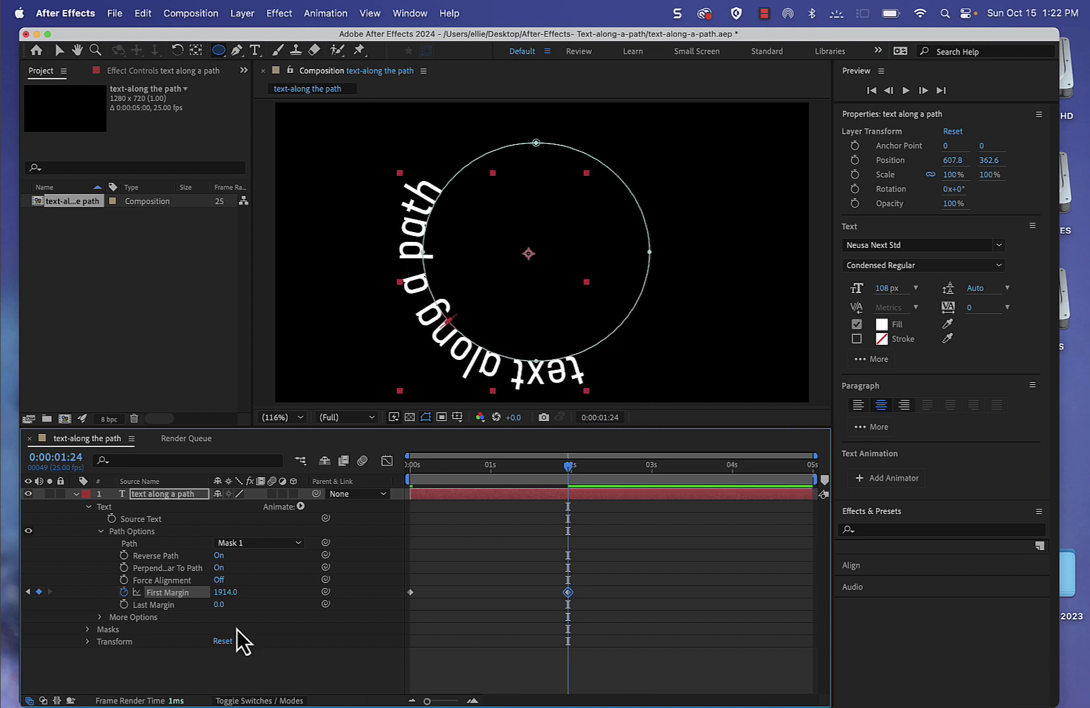
pyautogui.moveTo(221, 602); pyautogui.dragTo(524, 656)
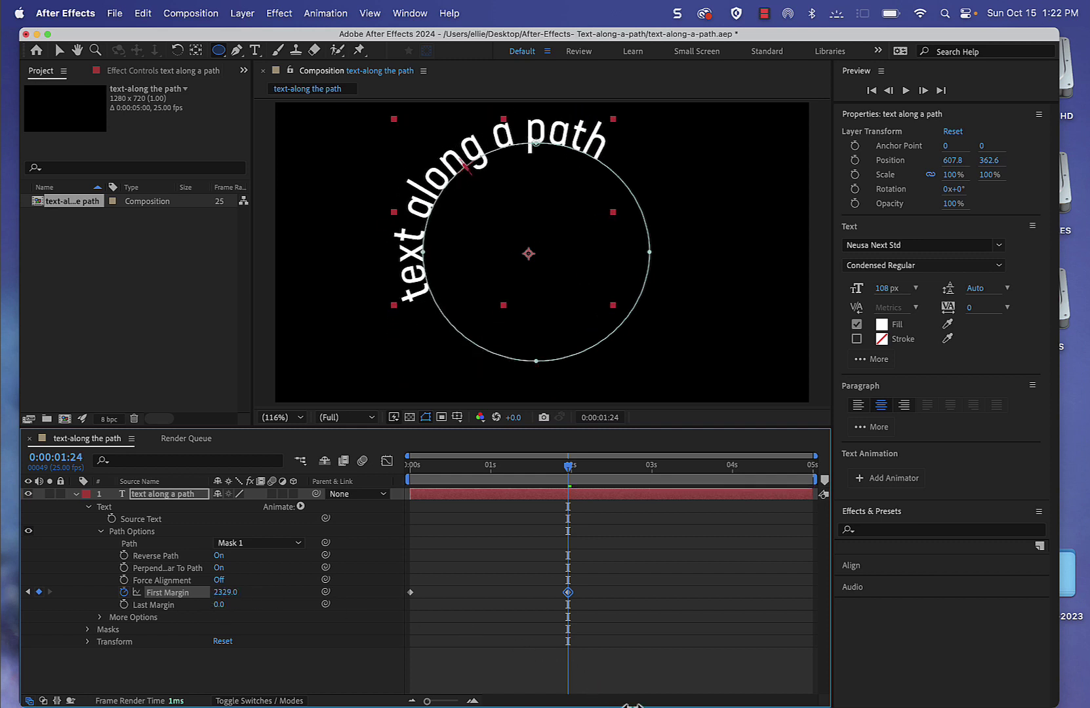
pyautogui.moveTo(224, 590); pyautogui.dragTo(384, 609)
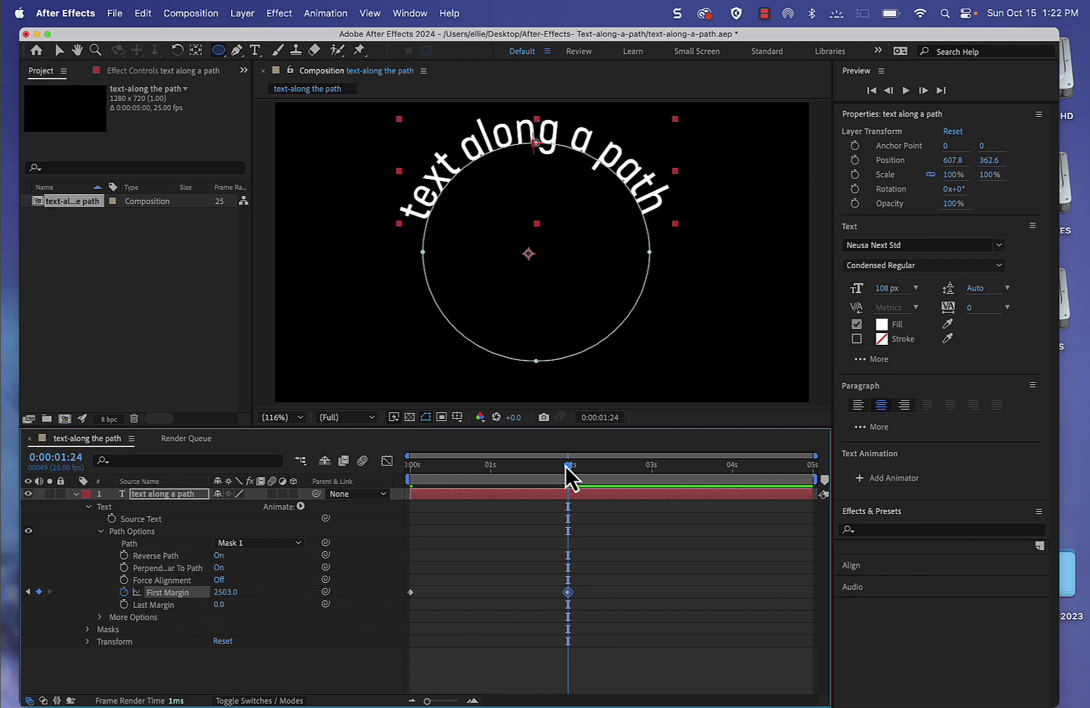
# Step: Preview the animation from the start and set the First Margin keyframe at 0:00:01:24 to 2526
pyautogui.moveTo(566, 467); pyautogui.dragTo(348, 468)
pyautogui.press('space')
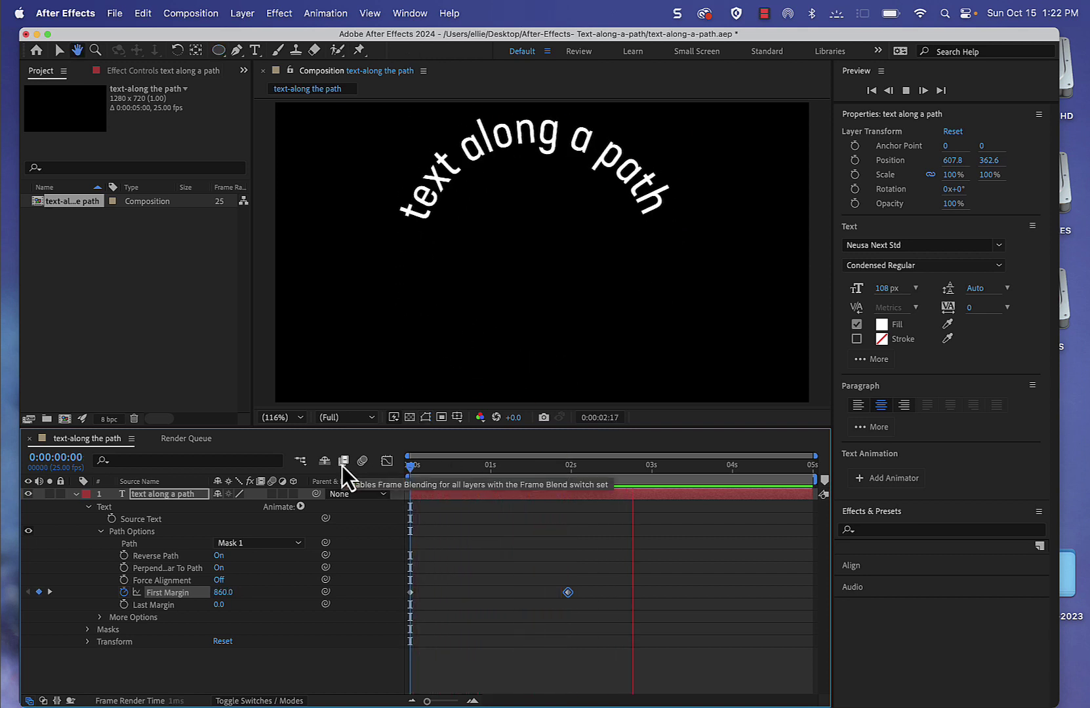
pyautogui.press('space')
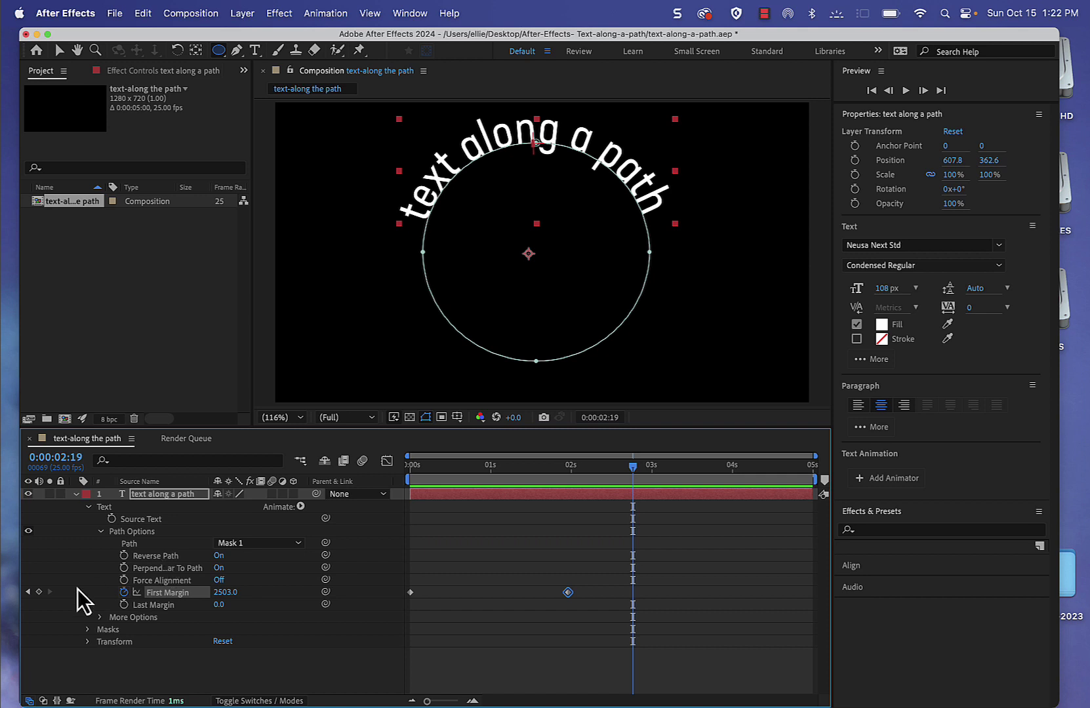
pyautogui.click(27, 593)
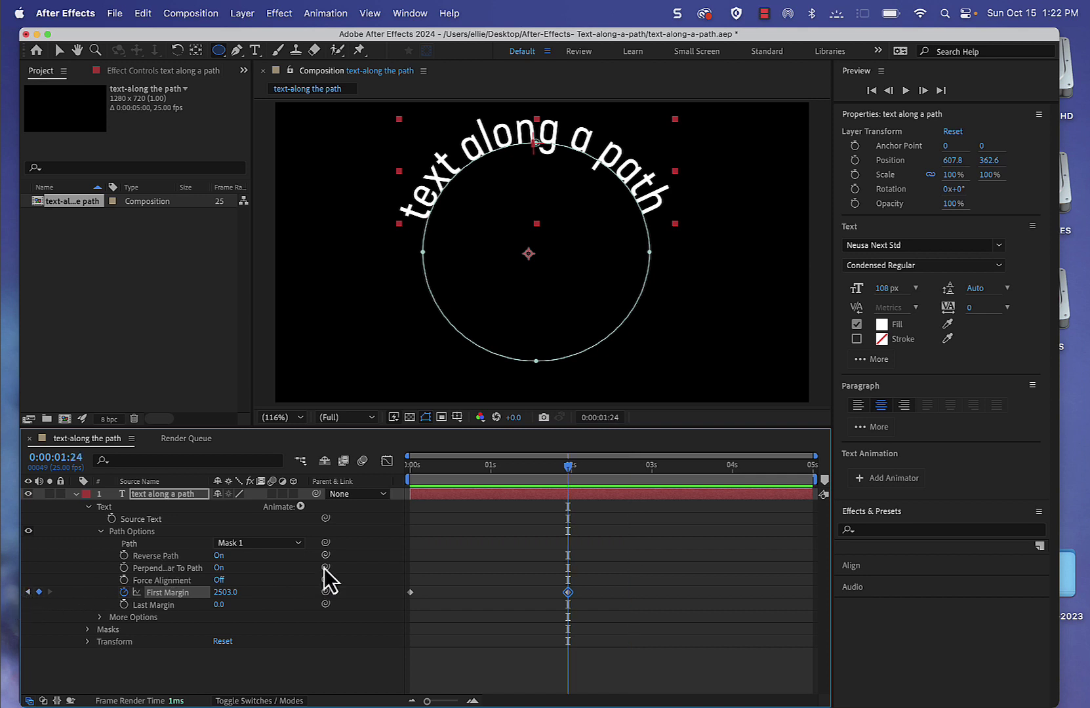
pyautogui.moveTo(222, 593); pyautogui.dragTo(240, 598)
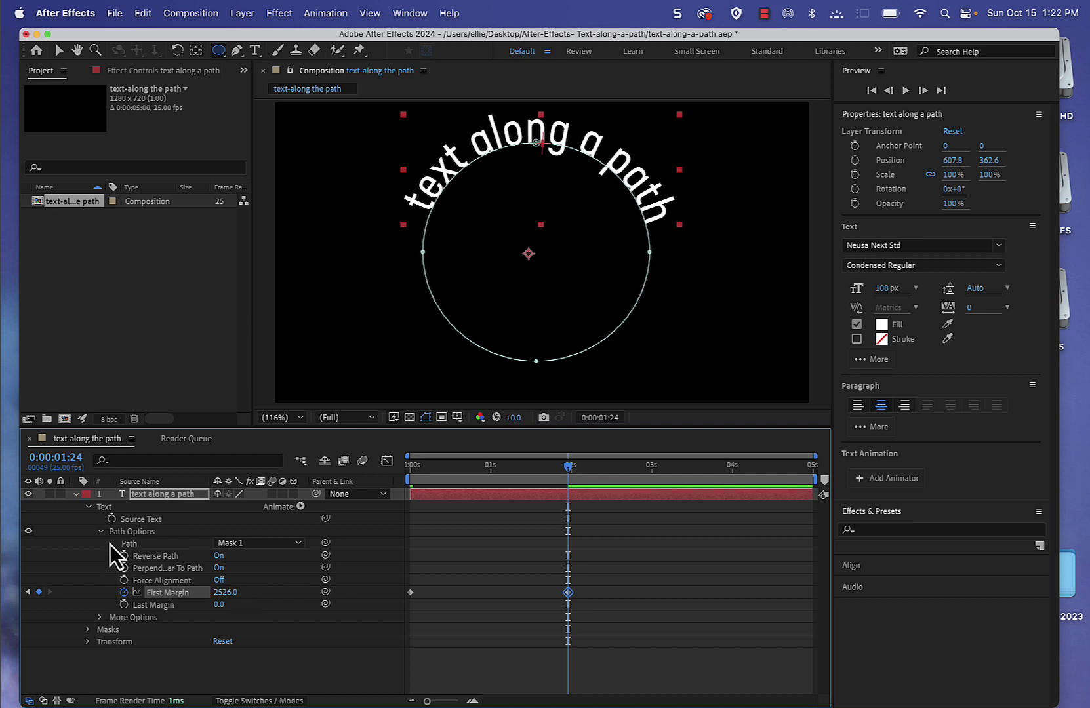
# Step: Hide the circular text layer and add a second text layer reading "text along a path" in the frame's upper-left area
pyautogui.click(28, 494)
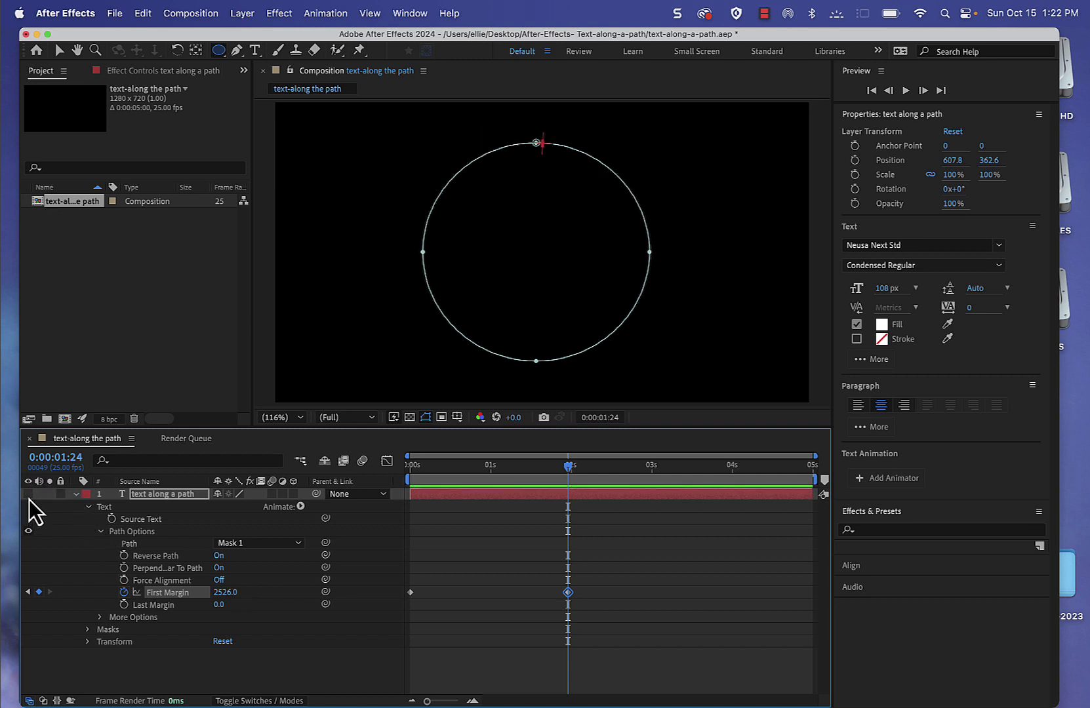
pyautogui.click(437, 568)
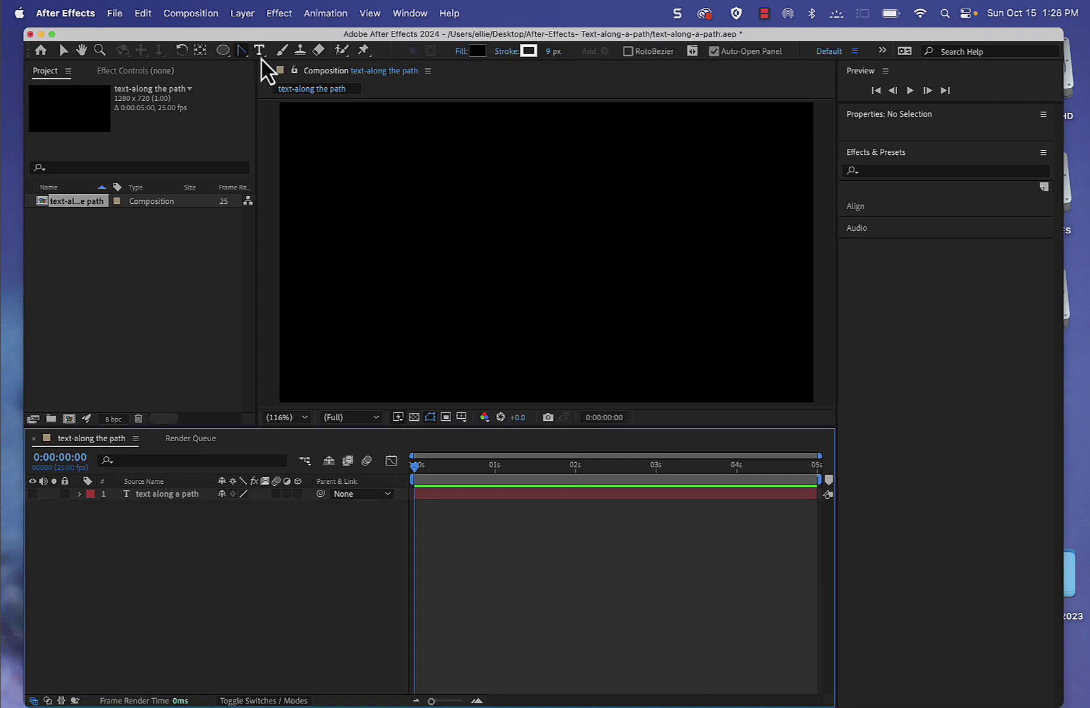
pyautogui.click(347, 195)
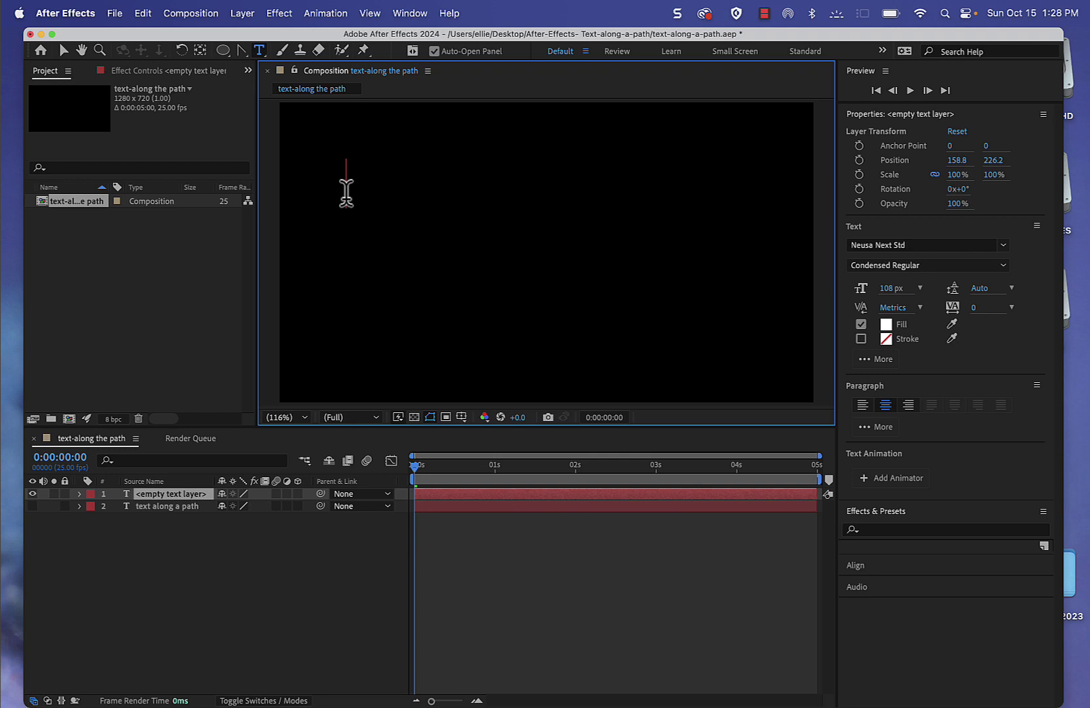
pyautogui.write('text along')
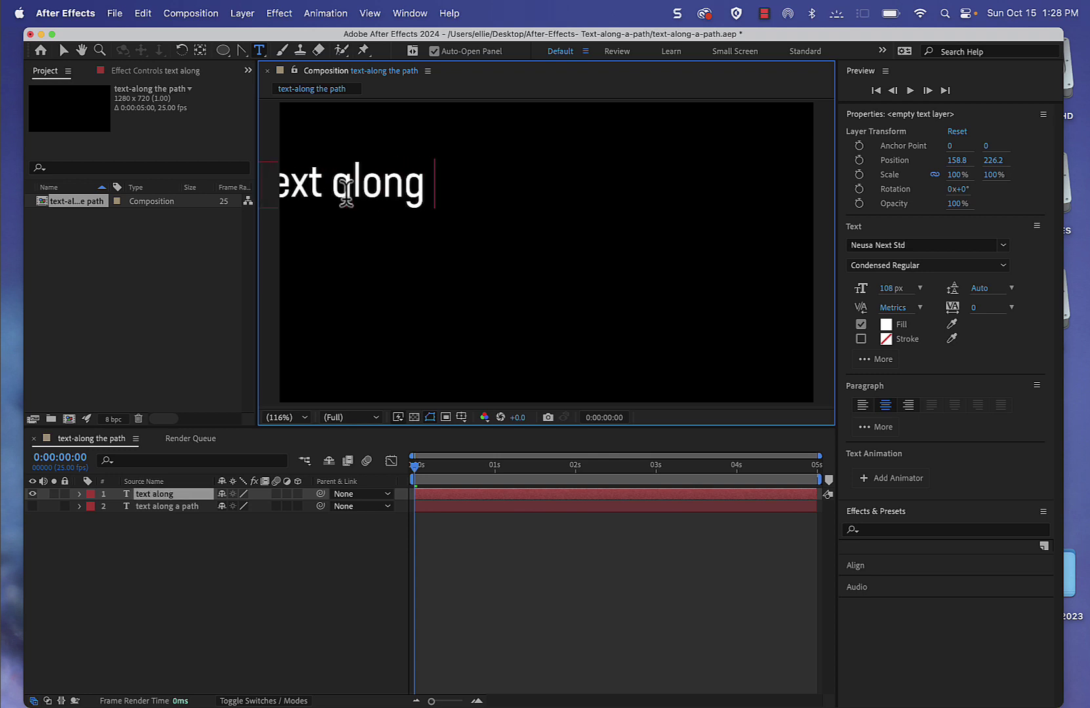
pyautogui.write(' a path')
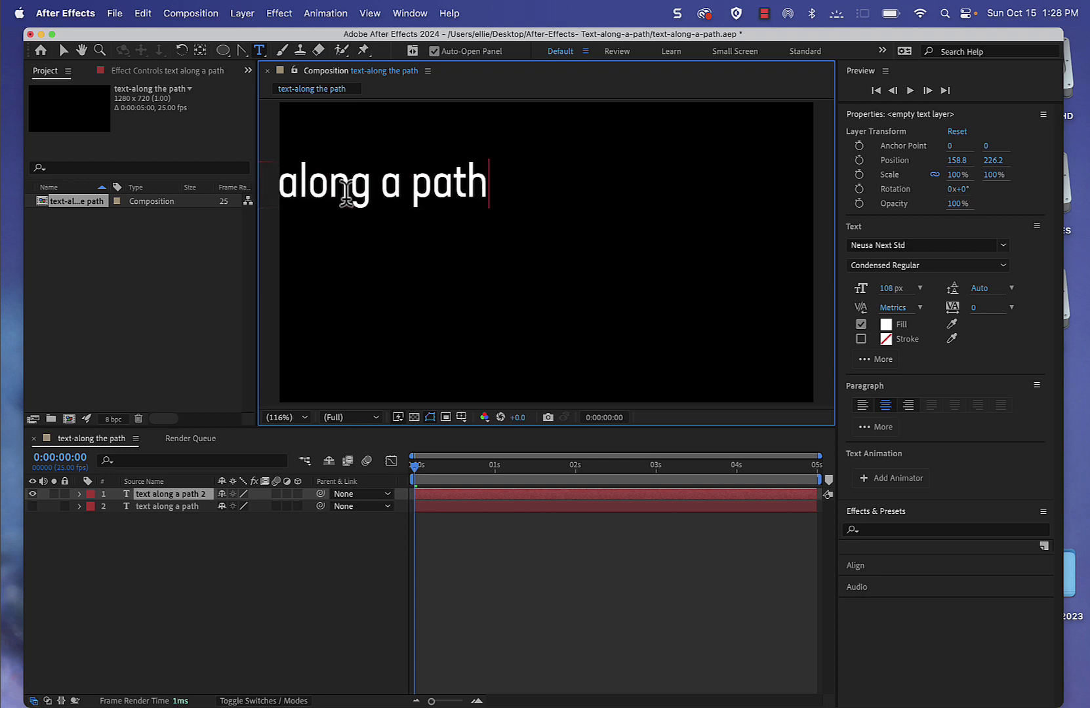
# Step: Extend the visible text layer's wording to "text along a path: free style" and move it to the frame's upper center
pyautogui.write(': free')
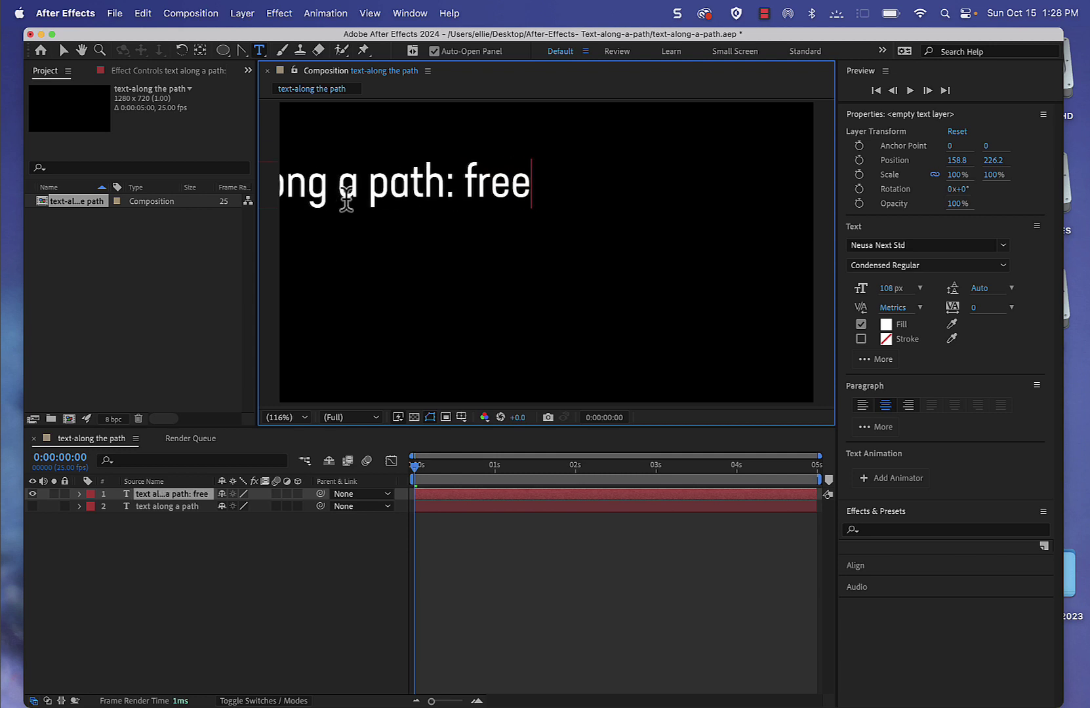
pyautogui.write(' style')
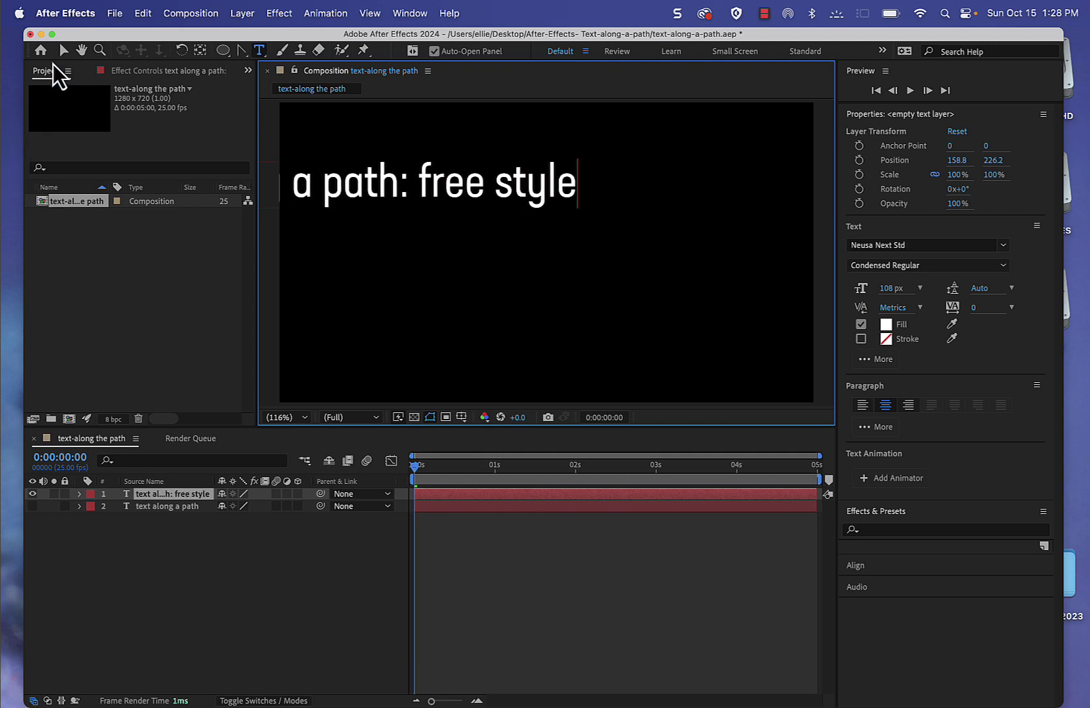
pyautogui.click(63, 51)
pyautogui.moveTo(347, 202); pyautogui.dragTo(533, 197)
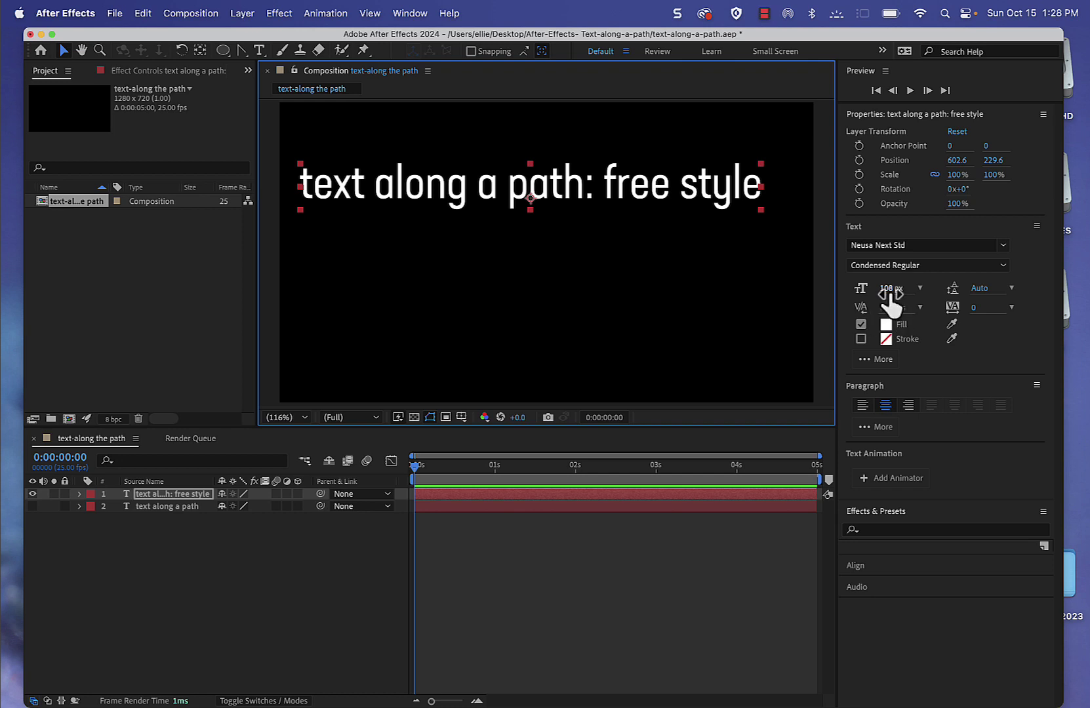
# Step: Set the text's font size to 50 px and repeat its phrase after a colon, giving "text along a path: free style: text along a path: free style"
pyautogui.click(891, 289)
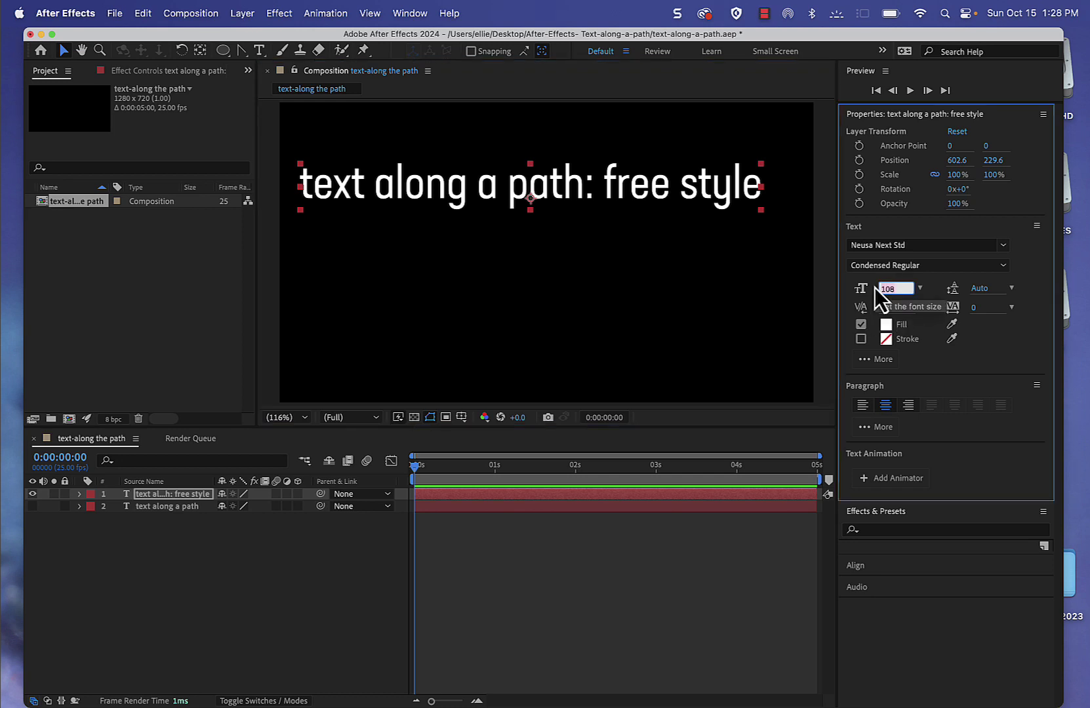
pyautogui.press('Return')
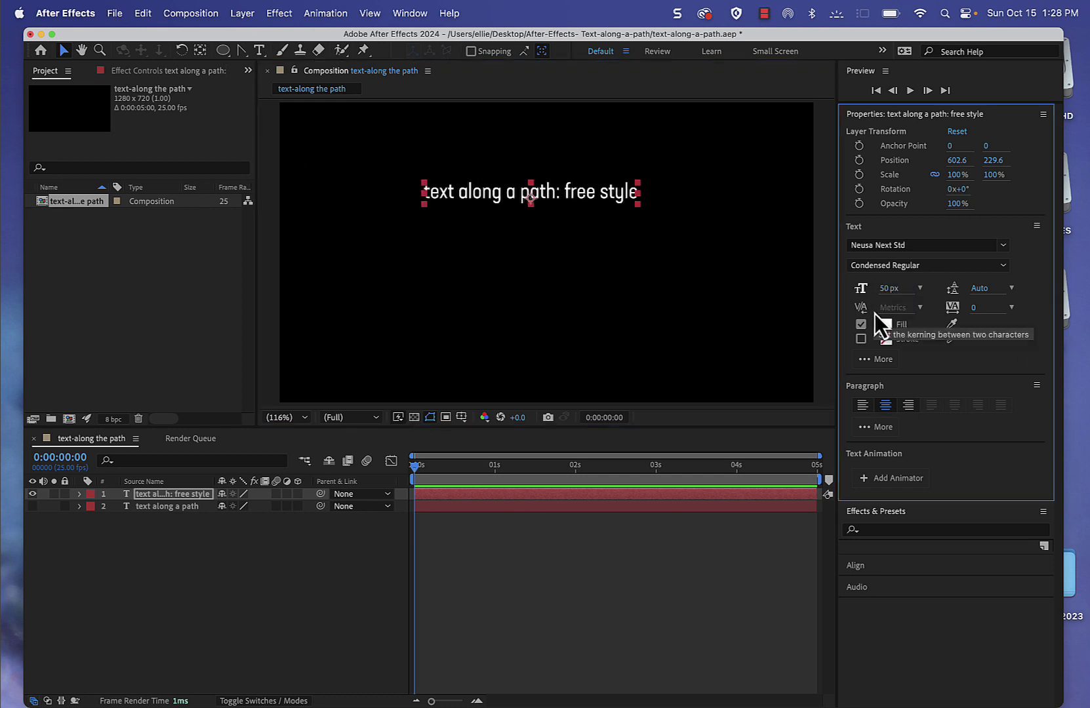
pyautogui.doubleClick(591, 194)
pyautogui.press('super+c')
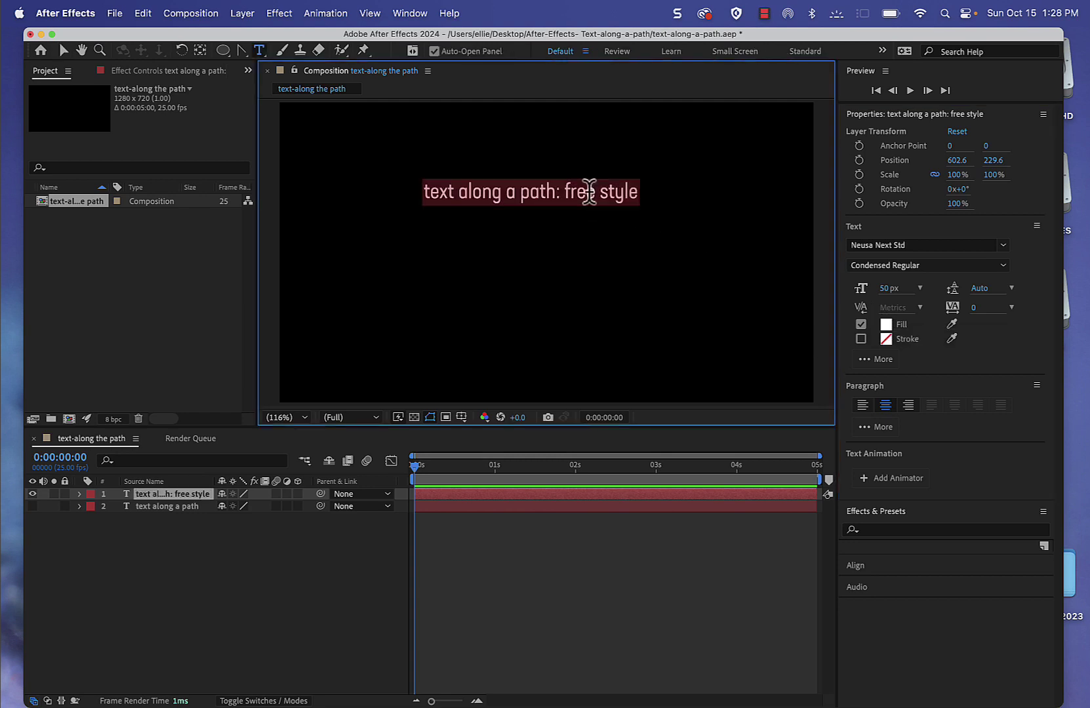
pyautogui.click(636, 195)
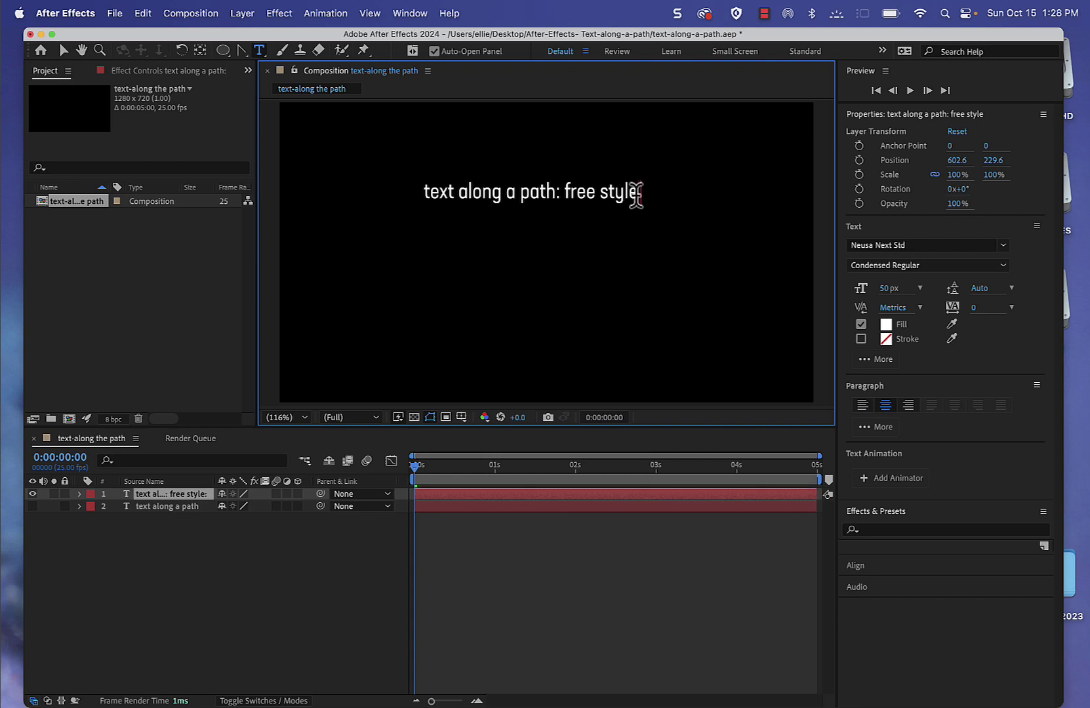
pyautogui.write(':')
pyautogui.press('super+v')
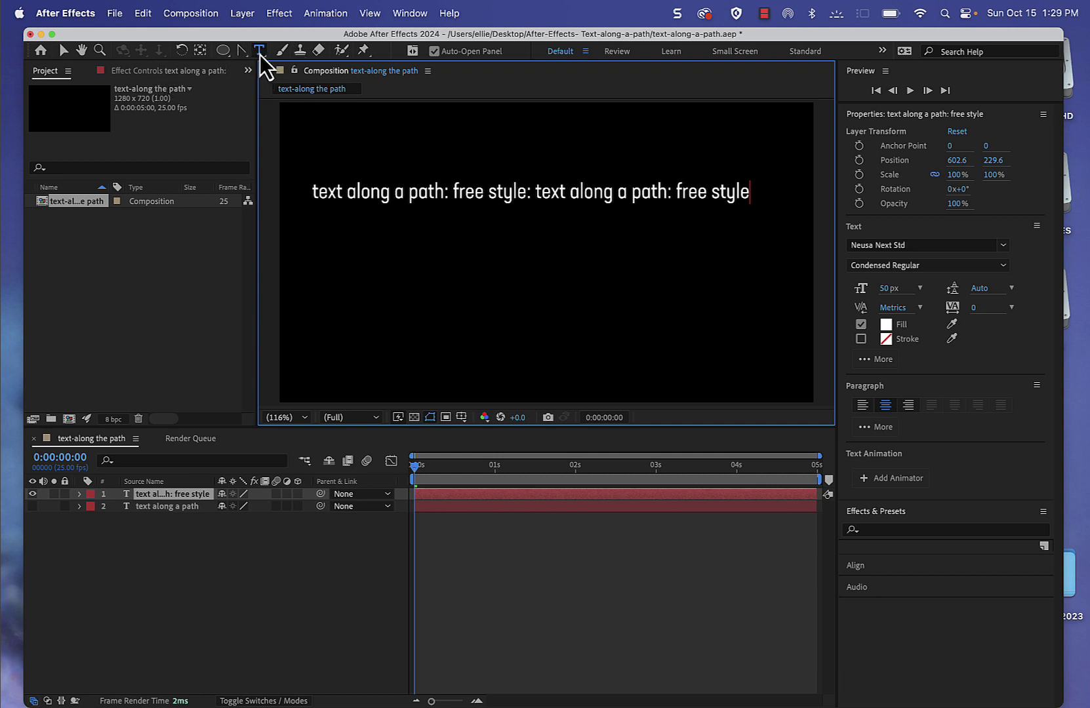
# Step: Draw an open, wavy five-point mask path on the text layer with the Pen tool, from the frame's upper left to its lower right
pyautogui.click(242, 55)
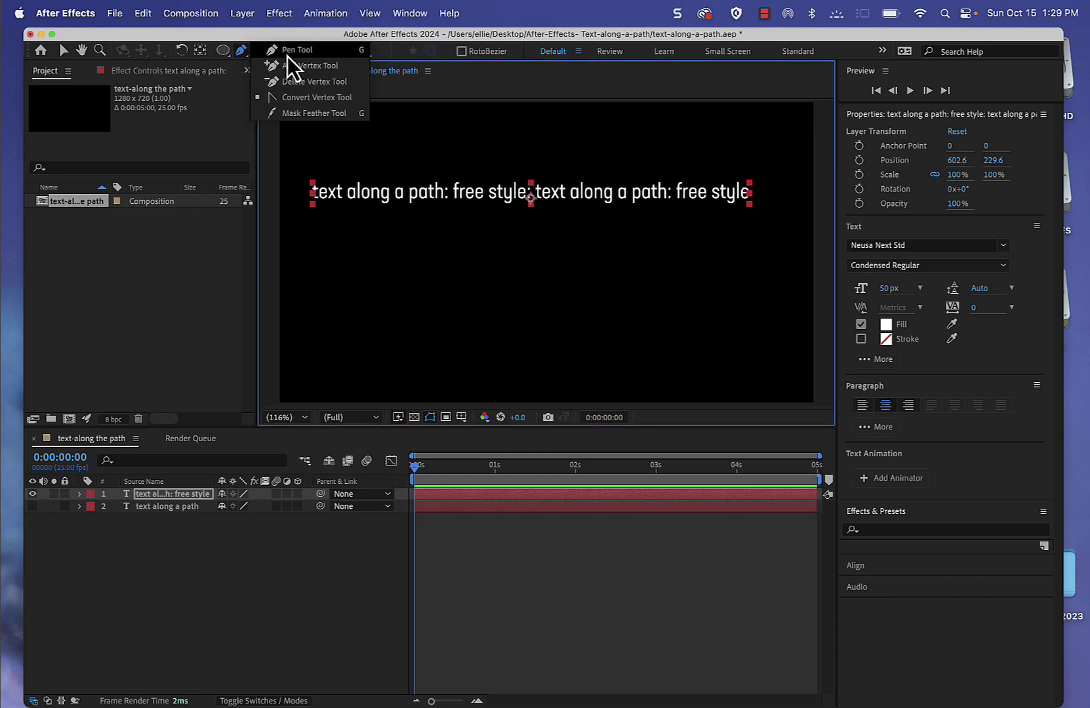
pyautogui.click(311, 145)
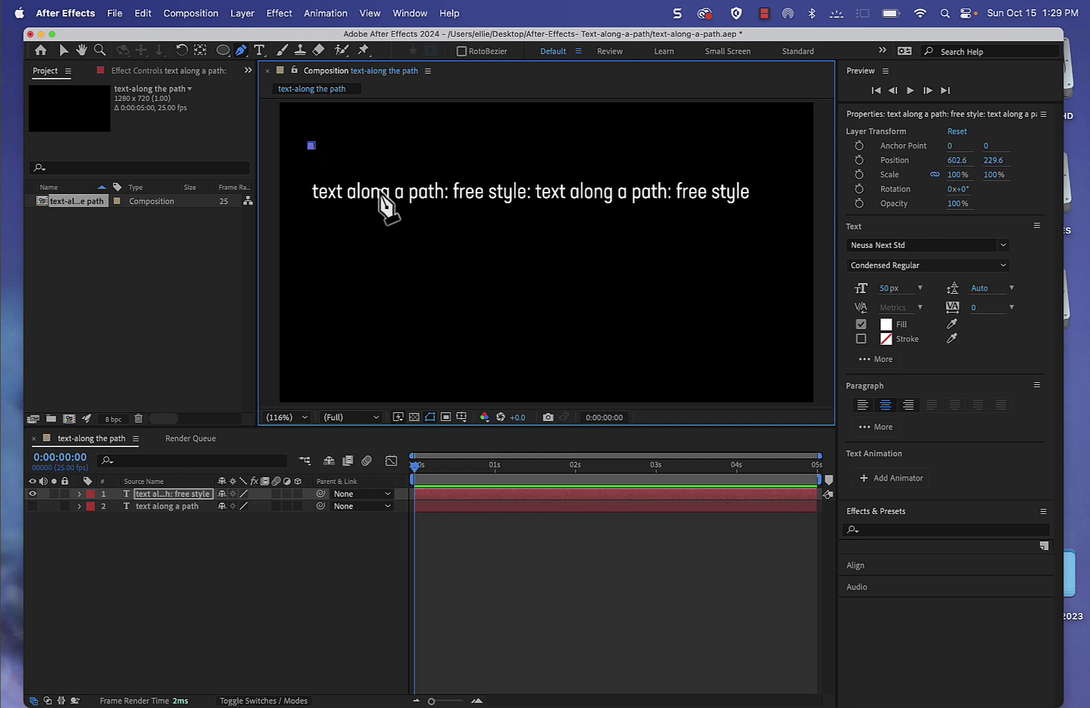
pyautogui.moveTo(381, 193); pyautogui.dragTo(436, 210)
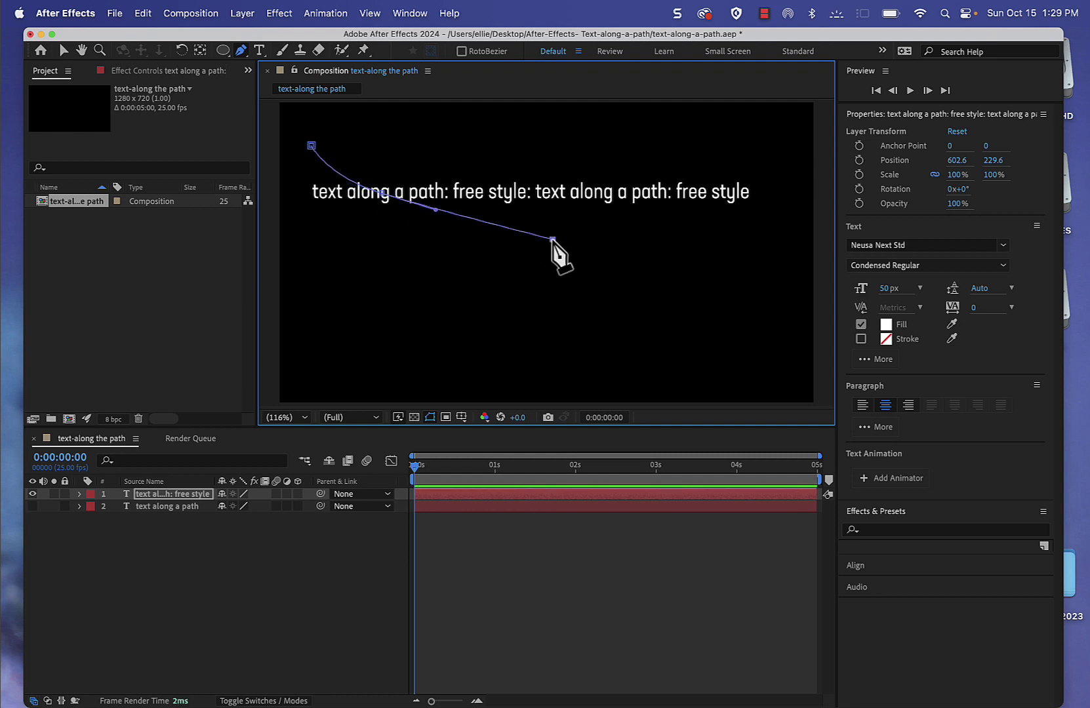
pyautogui.moveTo(553, 240); pyautogui.dragTo(576, 280)
pyautogui.moveTo(691, 299); pyautogui.dragTo(714, 329)
pyautogui.moveTo(793, 372); pyautogui.dragTo(802, 389)
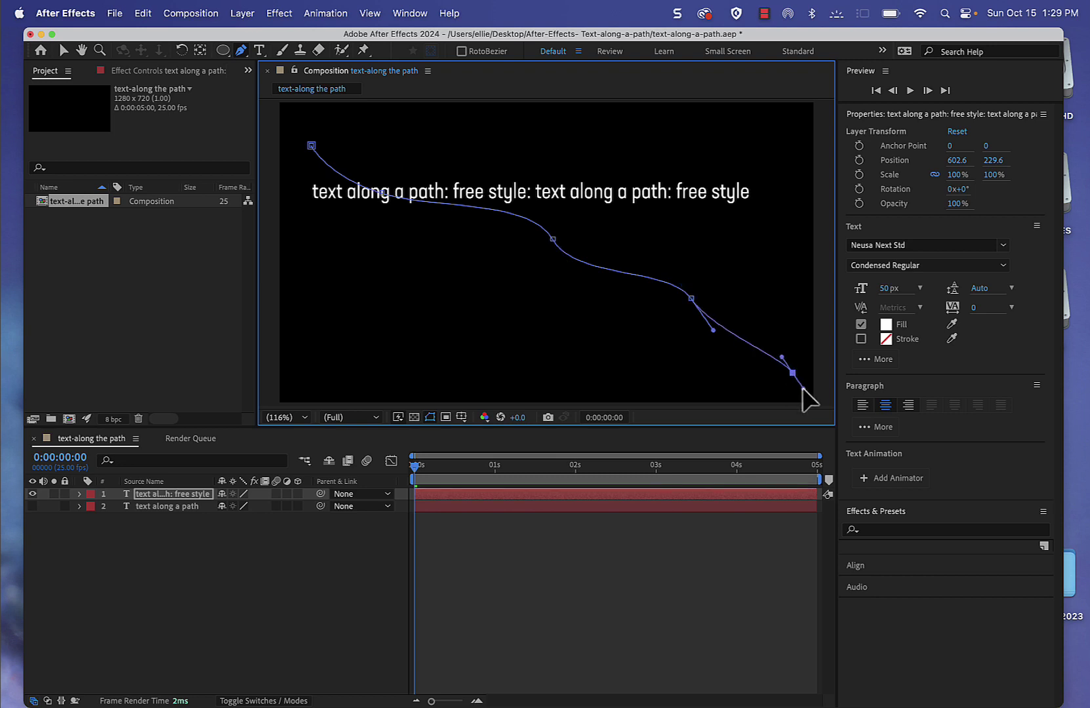
# Step: Attach the free style text to Mask 1 in its Path Options and set First Margin to -98
pyautogui.click(79, 496)
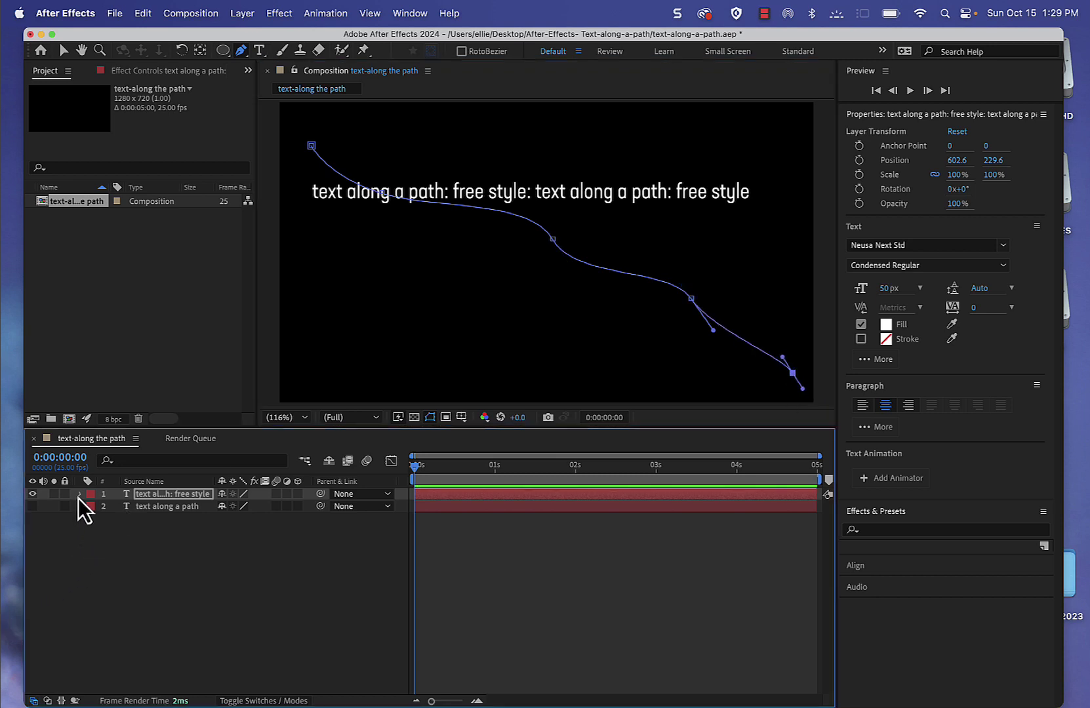
pyautogui.click(92, 507)
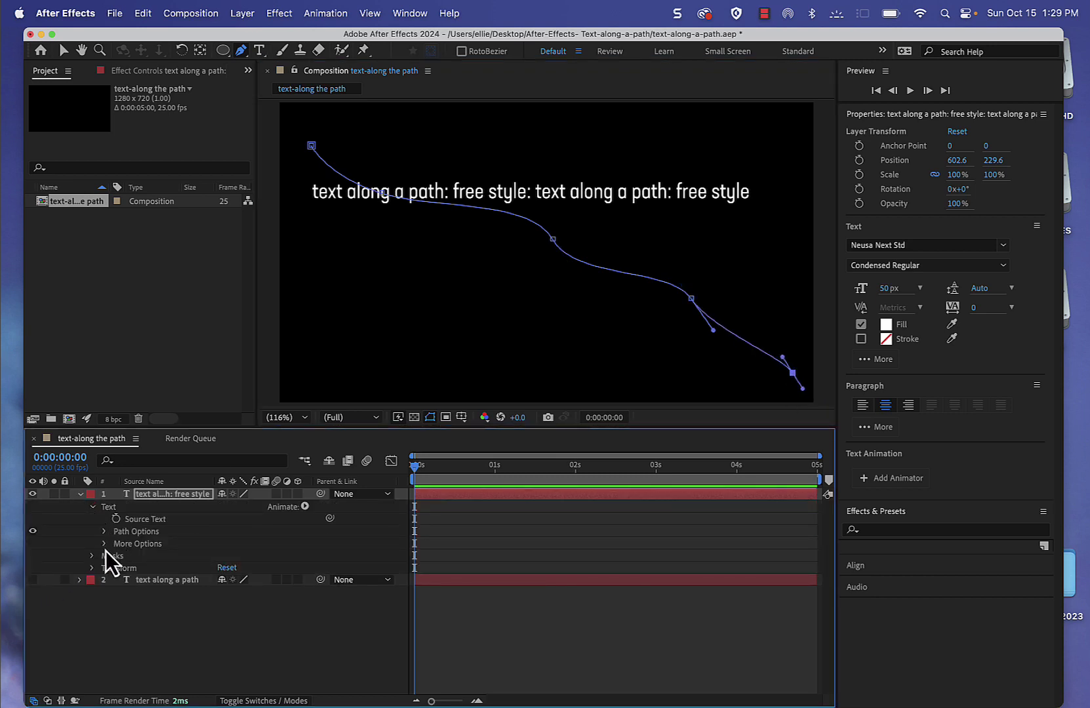
pyautogui.click(104, 532)
pyautogui.click(259, 543)
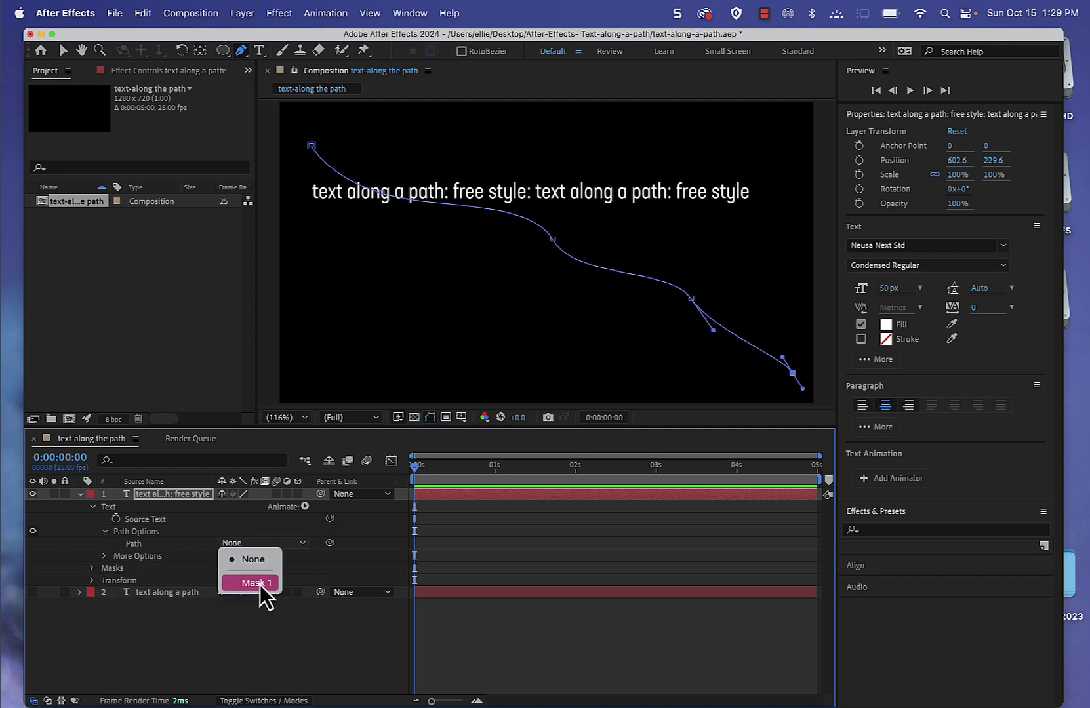
pyautogui.click(261, 583)
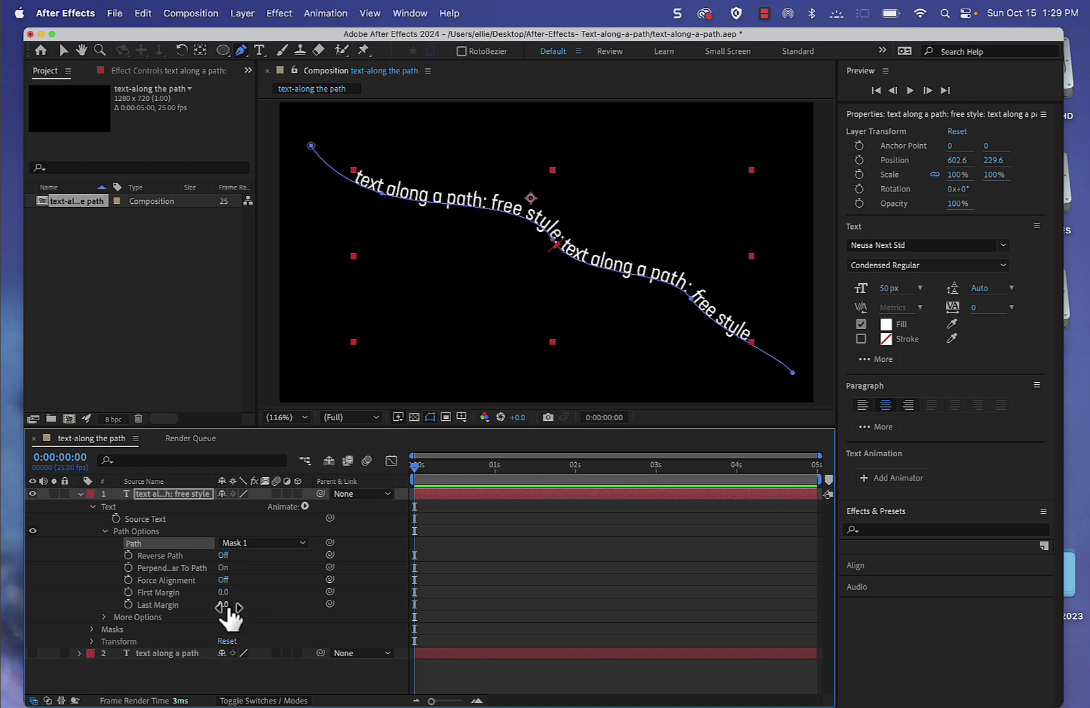
pyautogui.moveTo(224, 592); pyautogui.dragTo(93, 538)
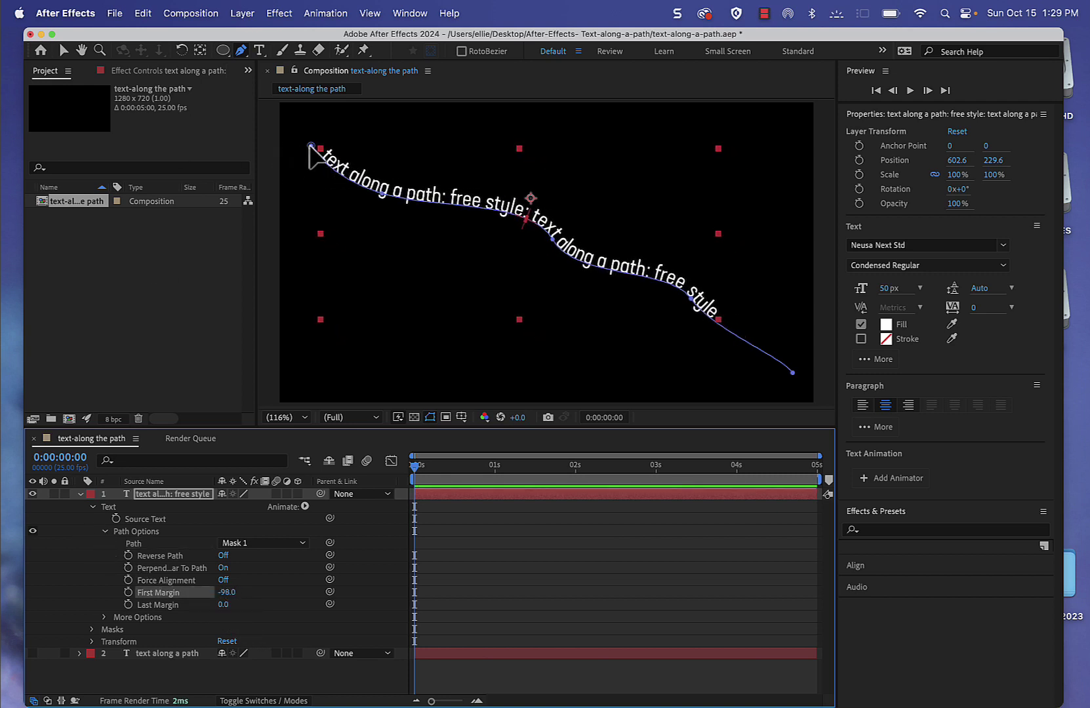
# Step: Reshape the mask path, moving its end points to the frame's upper-left and lower-right corners and shifting the second and fourth points
pyautogui.moveTo(311, 145); pyautogui.dragTo(283, 105)
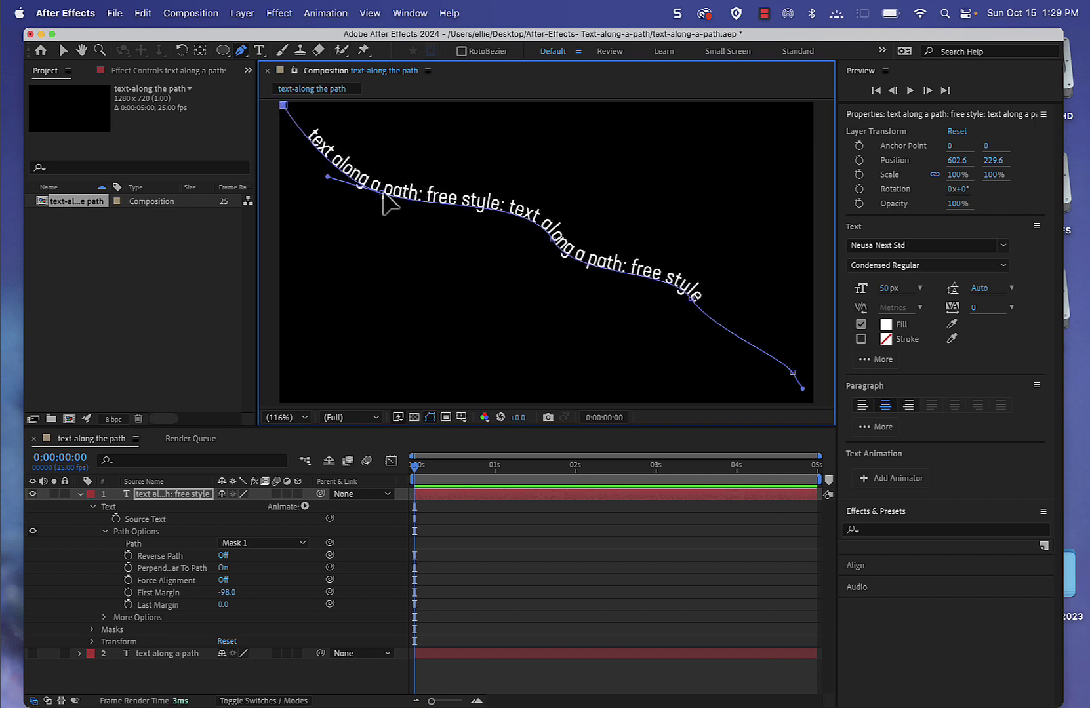
pyautogui.moveTo(381, 193); pyautogui.dragTo(370, 213)
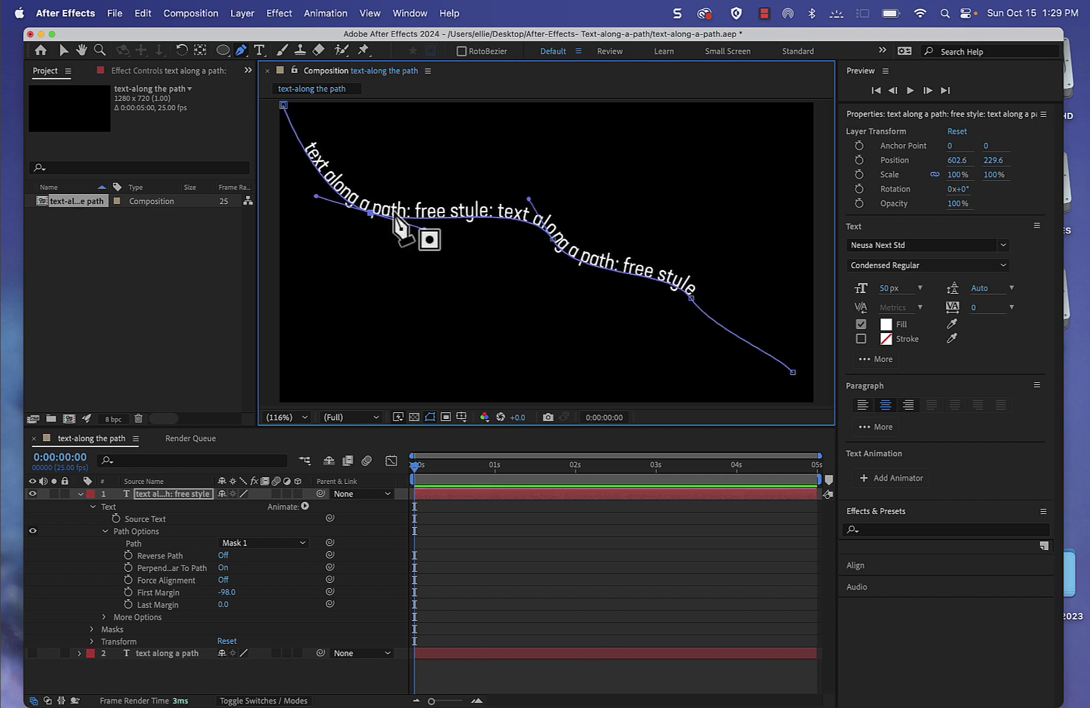
pyautogui.moveTo(691, 299); pyautogui.dragTo(730, 323)
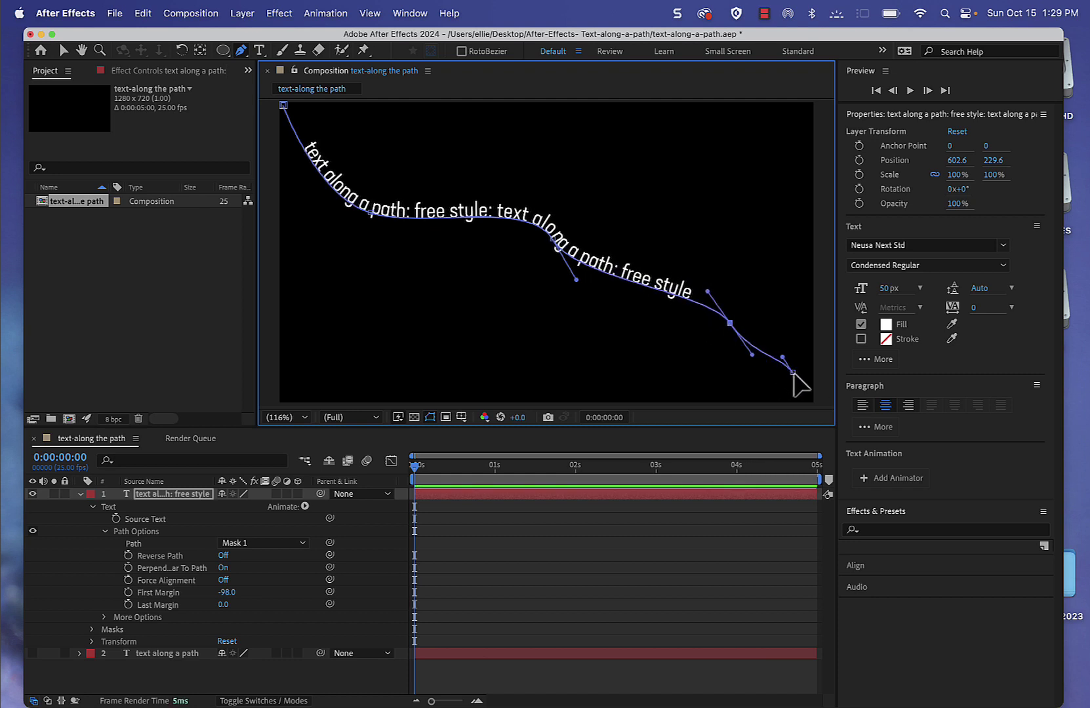
pyautogui.moveTo(793, 372); pyautogui.dragTo(817, 400)
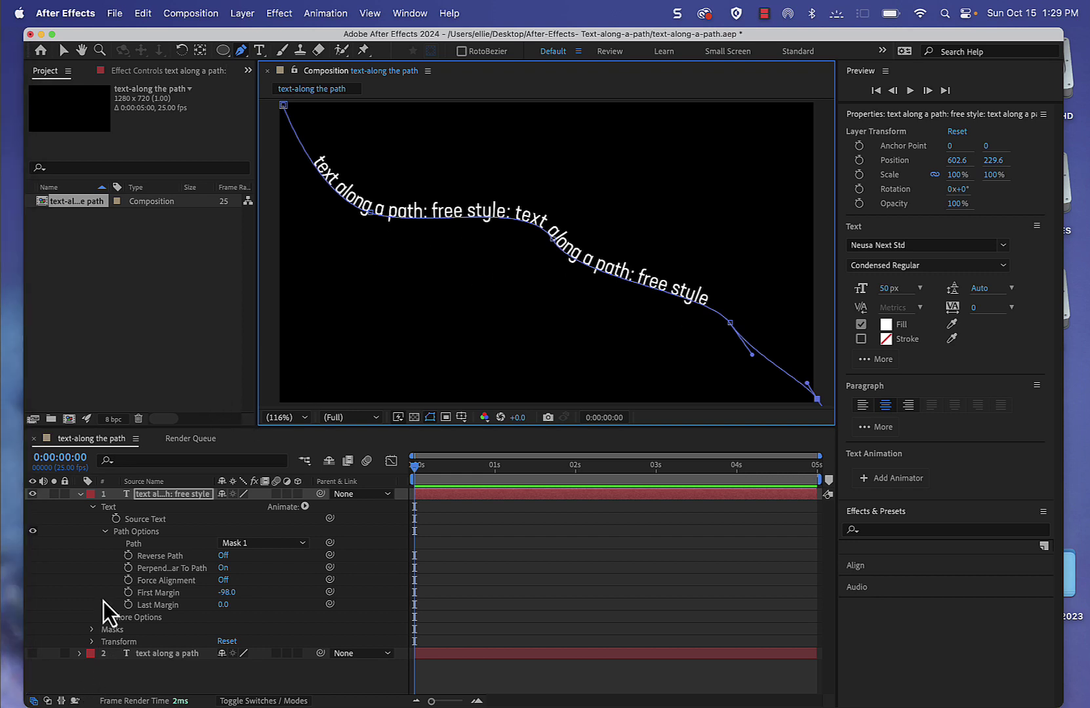
# Step: Keyframe First Margin at the start of the composition with a value of -1324, placing the text off the path's upper end
pyautogui.click(128, 593)
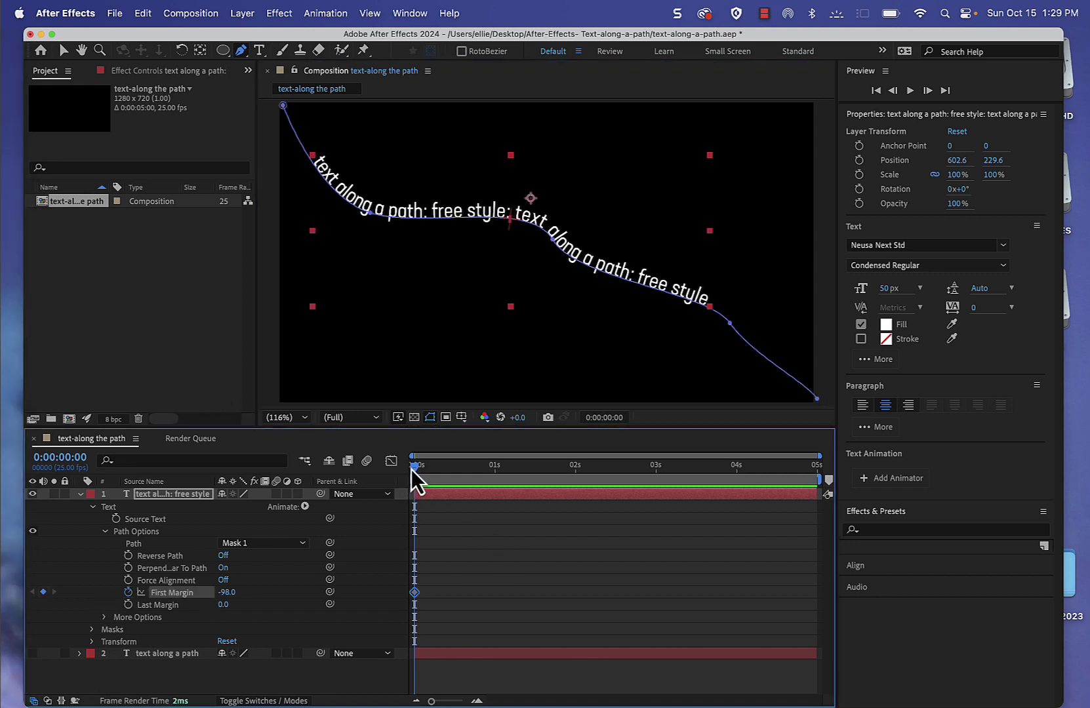
pyautogui.moveTo(418, 469); pyautogui.dragTo(527, 502)
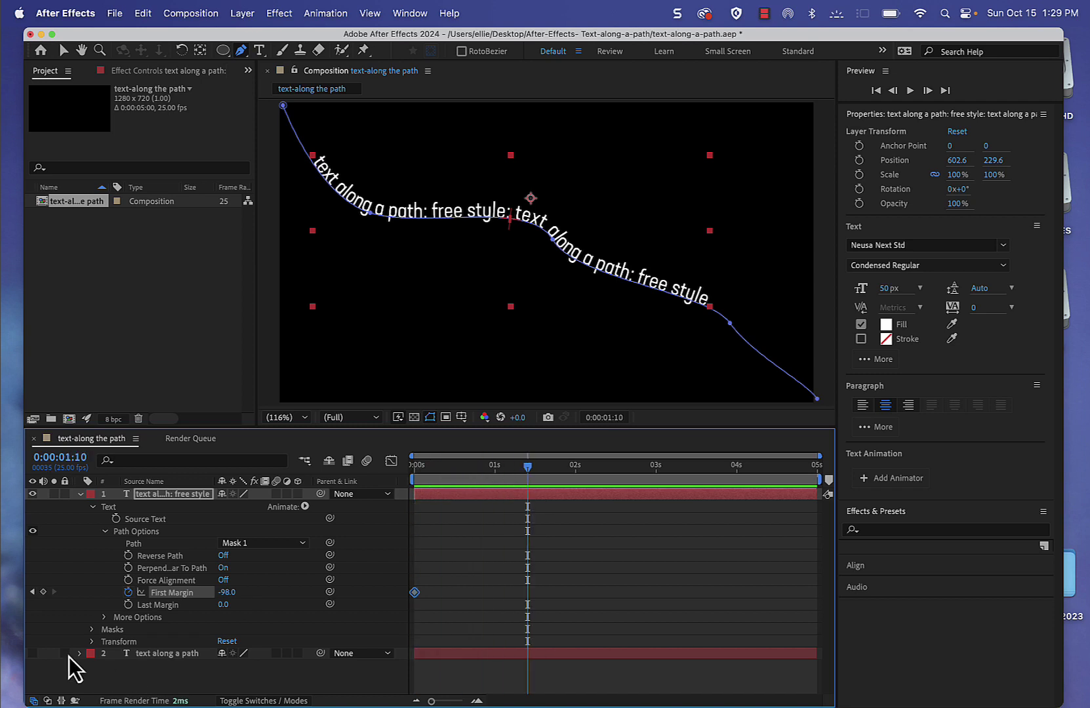
pyautogui.click(32, 594)
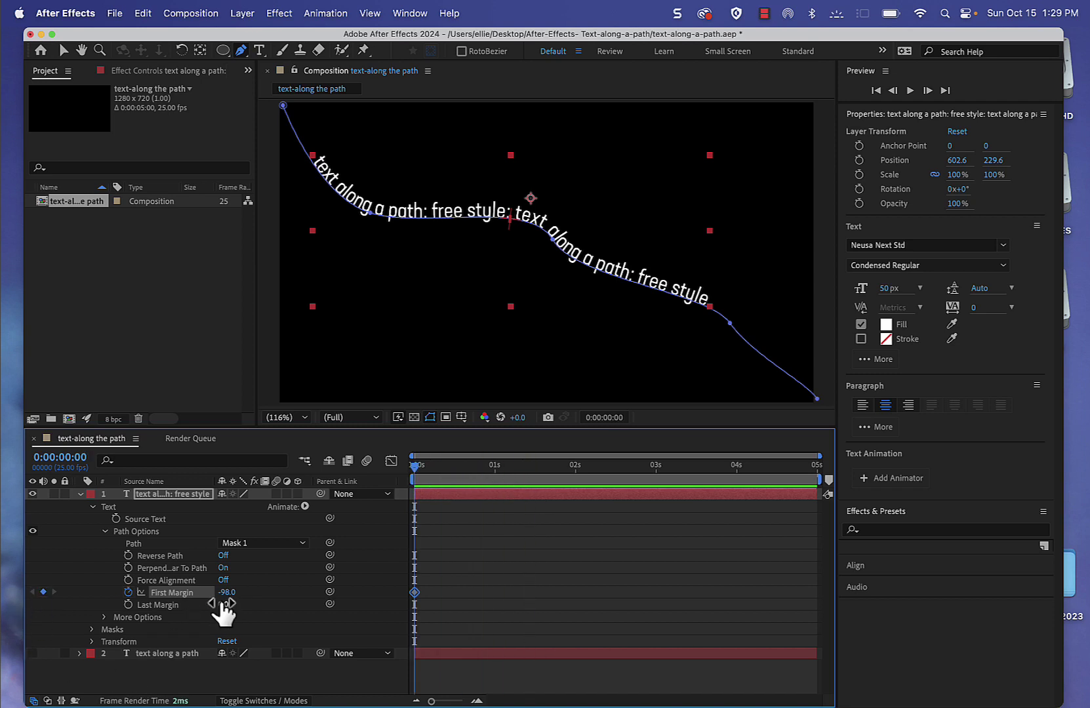
pyautogui.moveTo(227, 595); pyautogui.dragTo(85, 531)
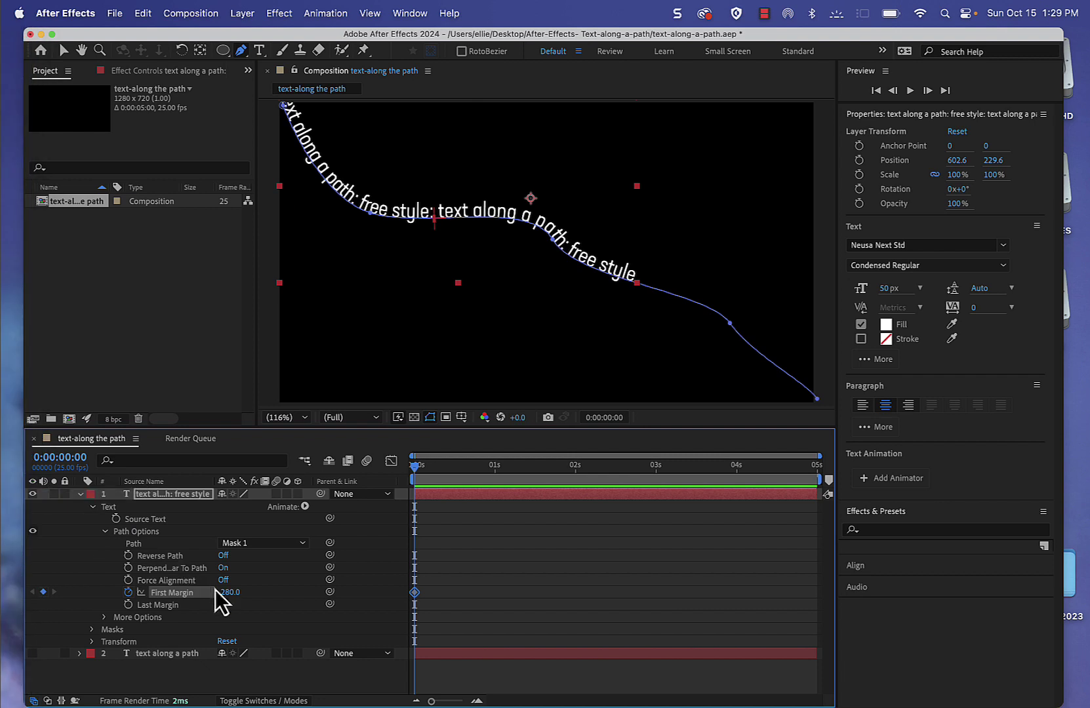
pyautogui.moveTo(227, 592); pyautogui.dragTo(3, 555)
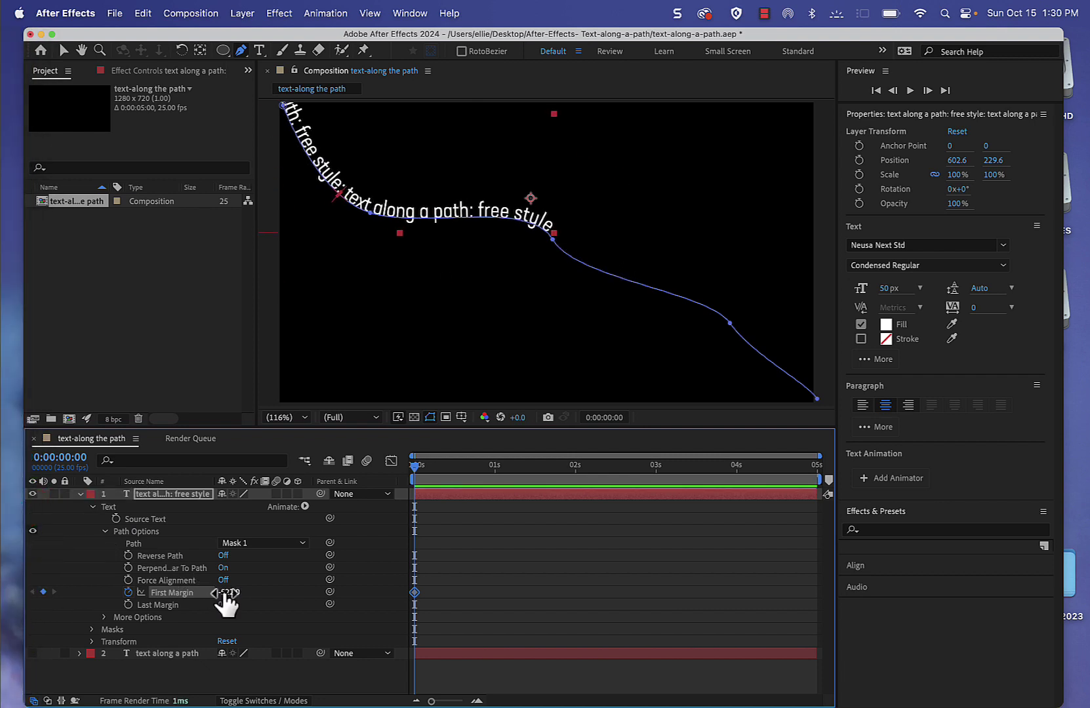
pyautogui.moveTo(226, 594); pyautogui.dragTo(13, 565)
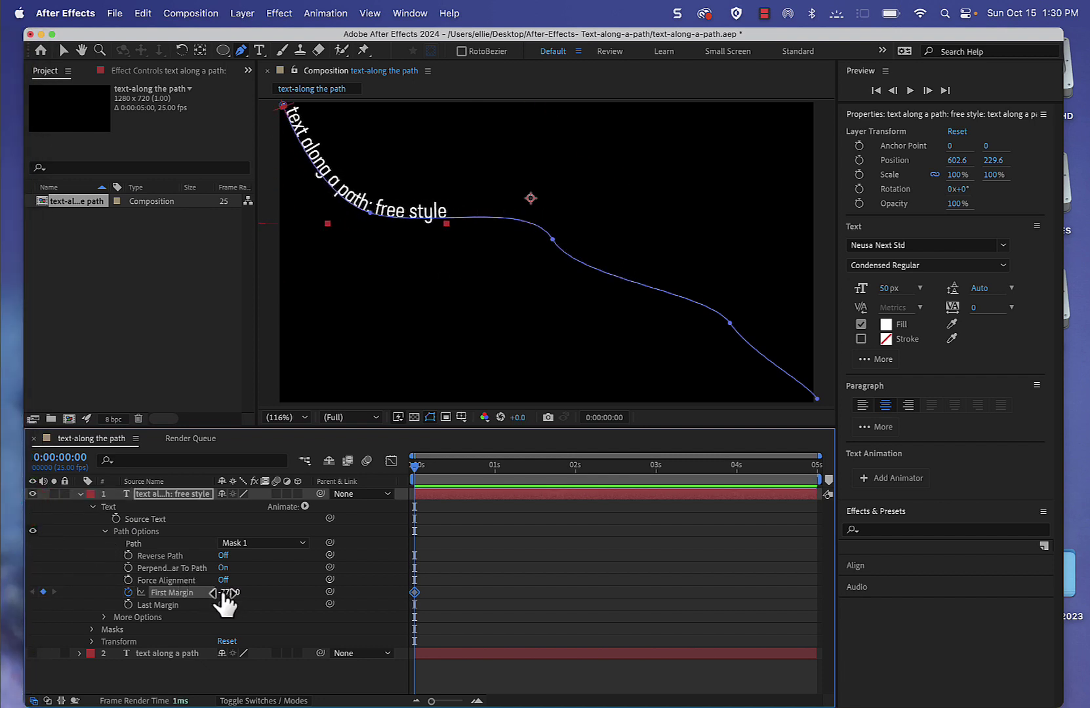
pyautogui.moveTo(225, 594); pyautogui.dragTo(2, 559)
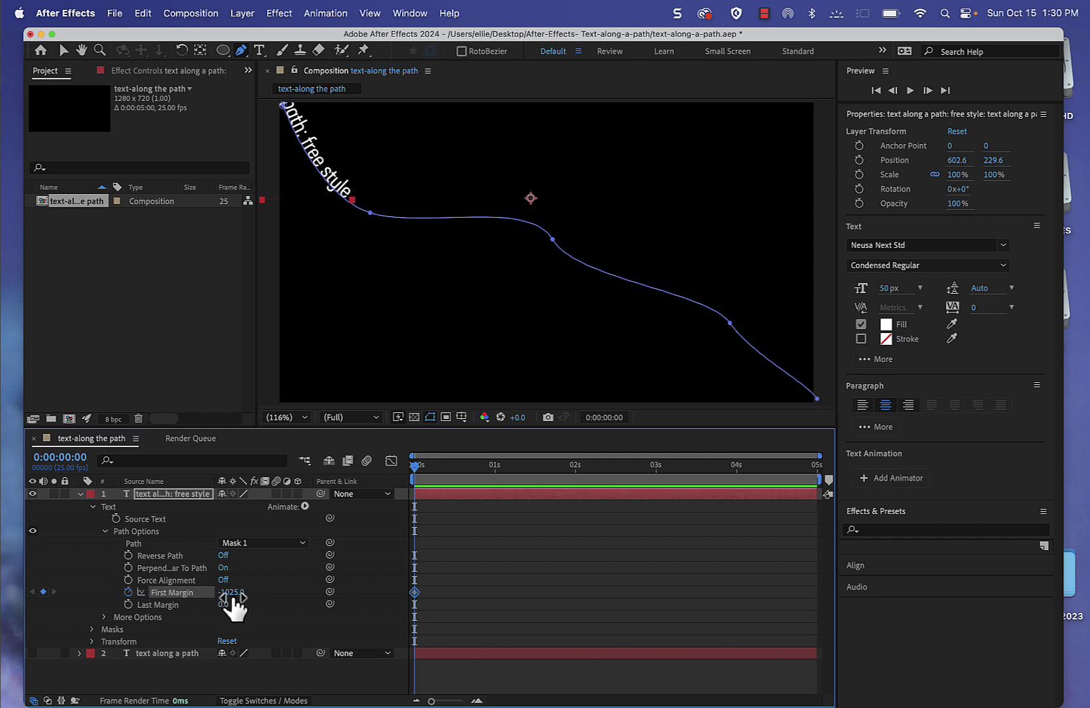
pyautogui.moveTo(229, 597); pyautogui.dragTo(4, 537)
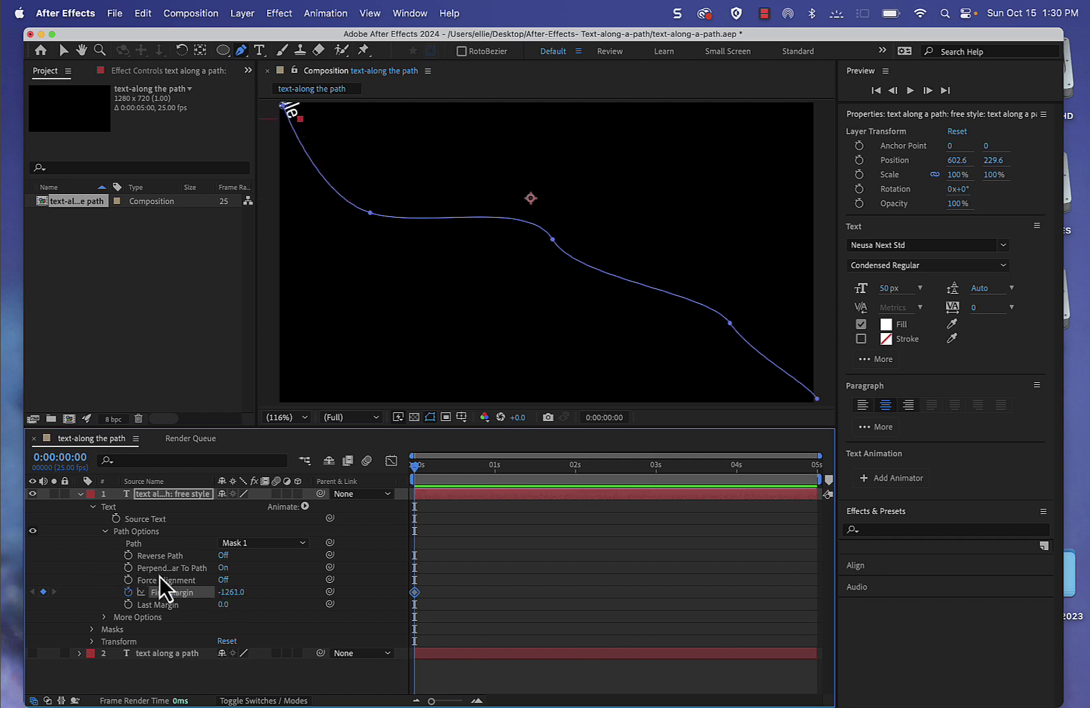
pyautogui.moveTo(227, 593); pyautogui.dragTo(178, 588)
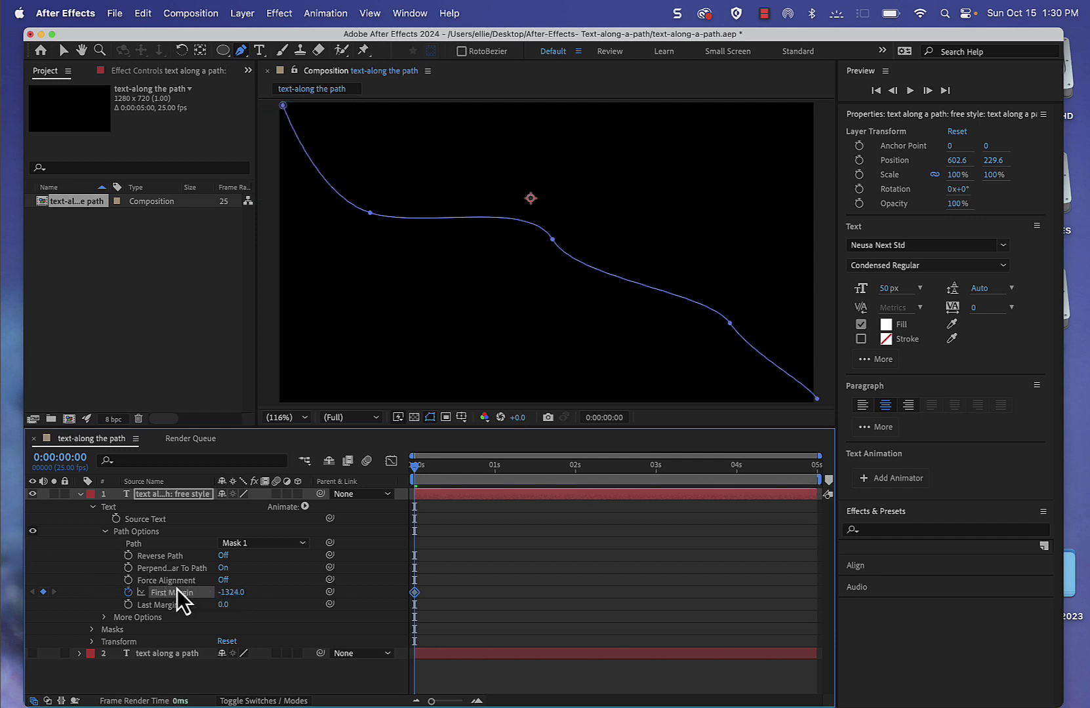
# Step: Add a First Margin keyframe of 1209 at 0:00:03:24 and preview the text moving along the path
pyautogui.moveTo(413, 473); pyautogui.dragTo(734, 511)
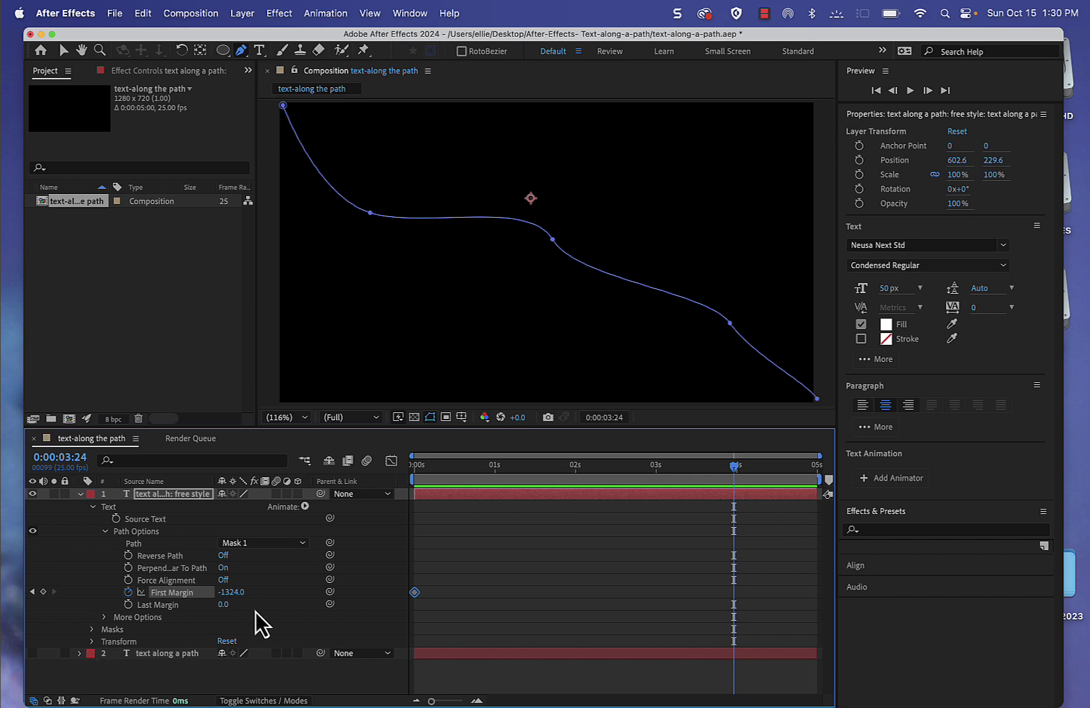
pyautogui.moveTo(226, 594); pyautogui.dragTo(496, 622)
pyautogui.press('space')
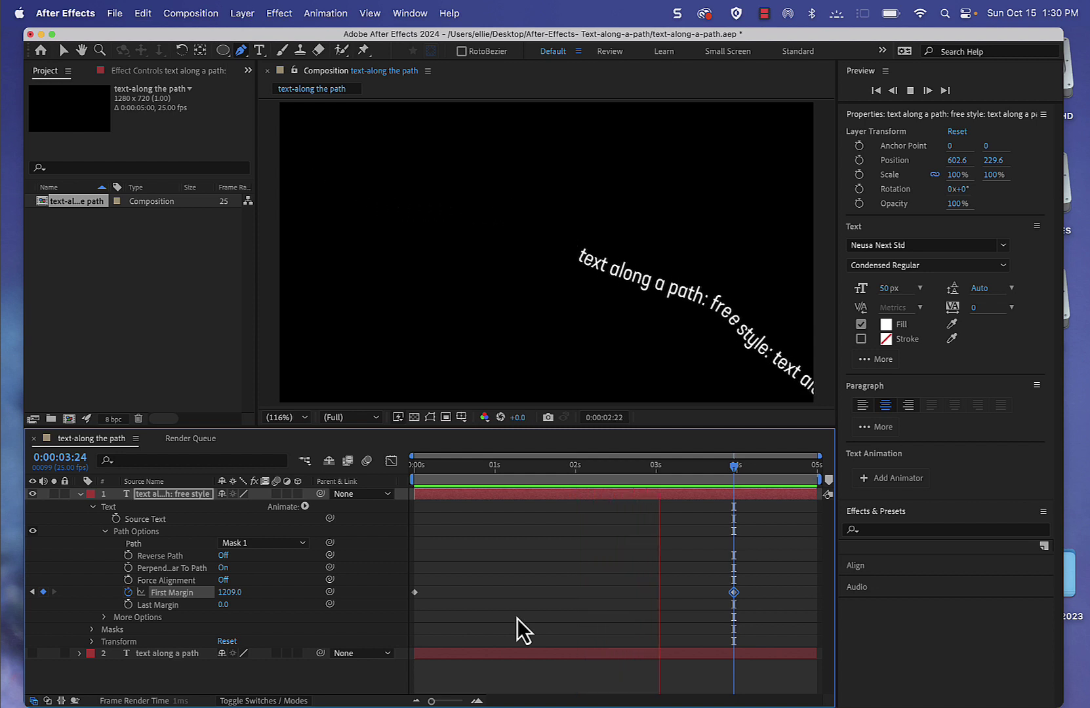
pyautogui.press('space')
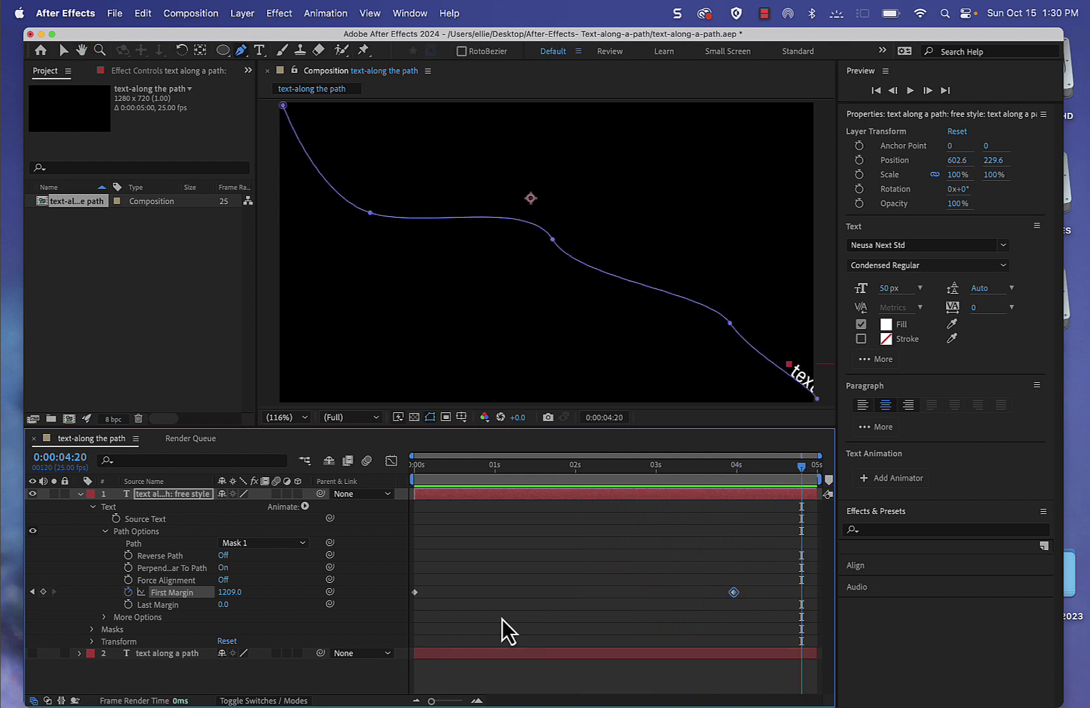
# Step: Set the First Margin keyframe at 0:00:03:24 to 1415 and move it to about 4.6 seconds
pyautogui.click(31, 592)
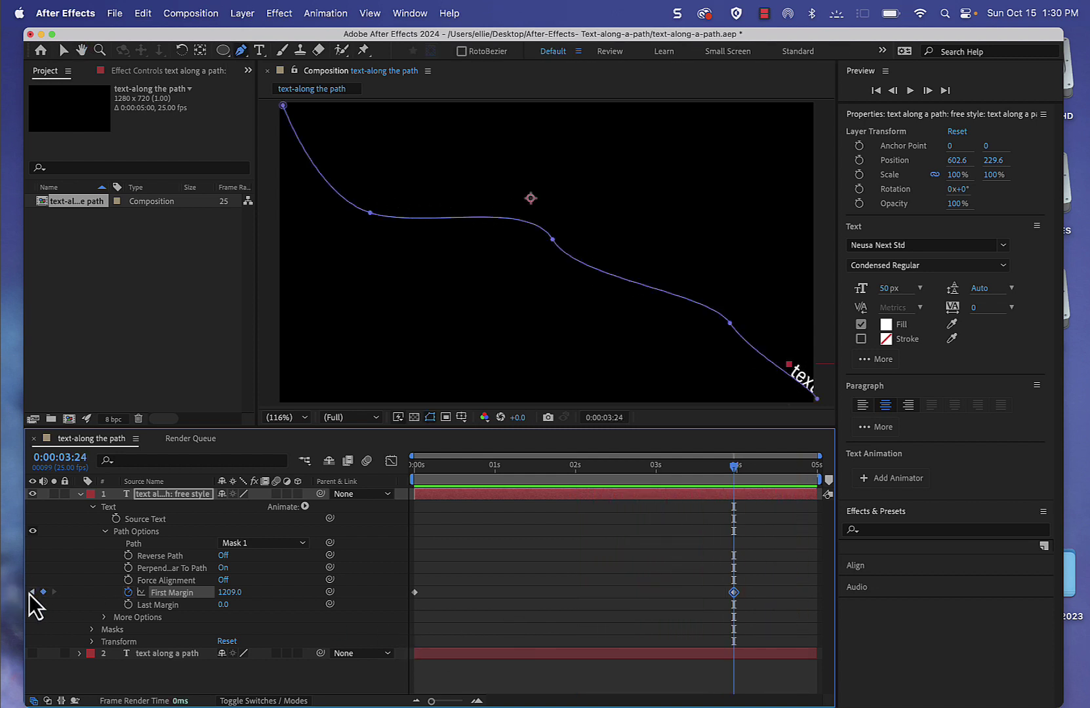
pyautogui.moveTo(226, 600); pyautogui.dragTo(396, 618)
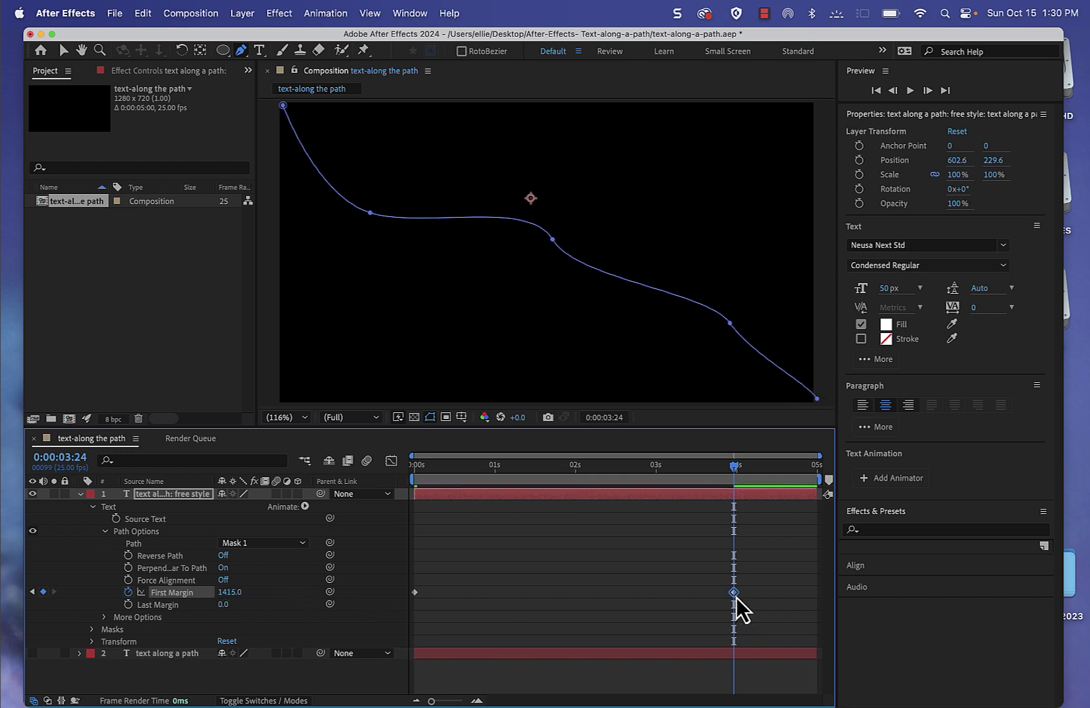
pyautogui.moveTo(735, 597); pyautogui.dragTo(786, 601)
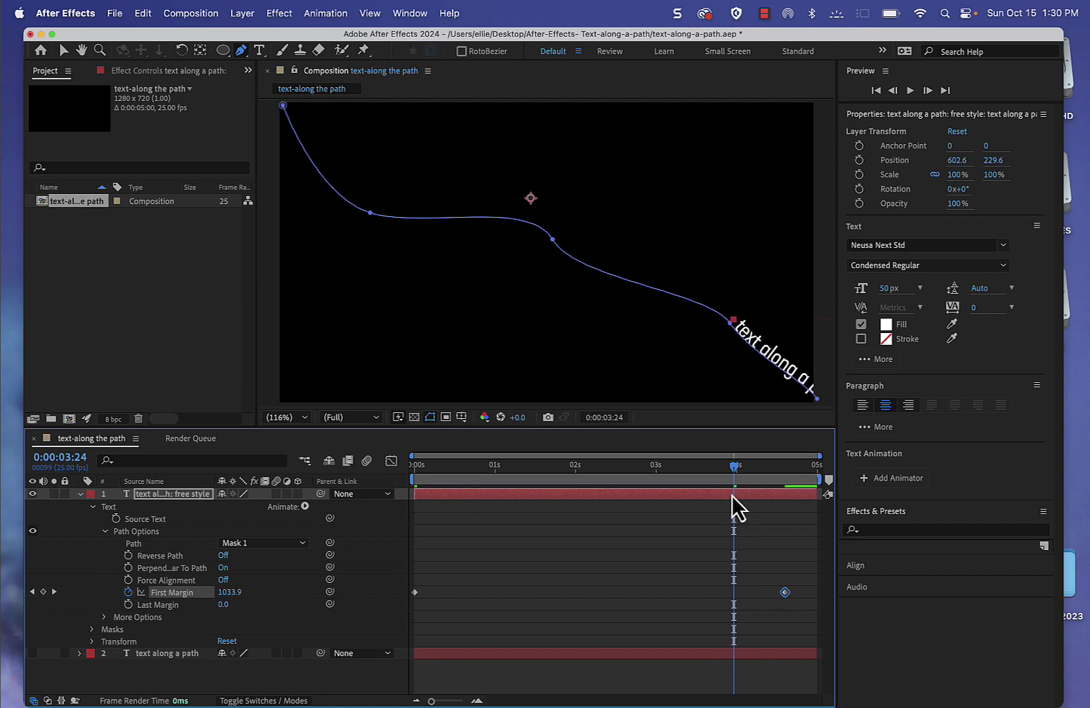